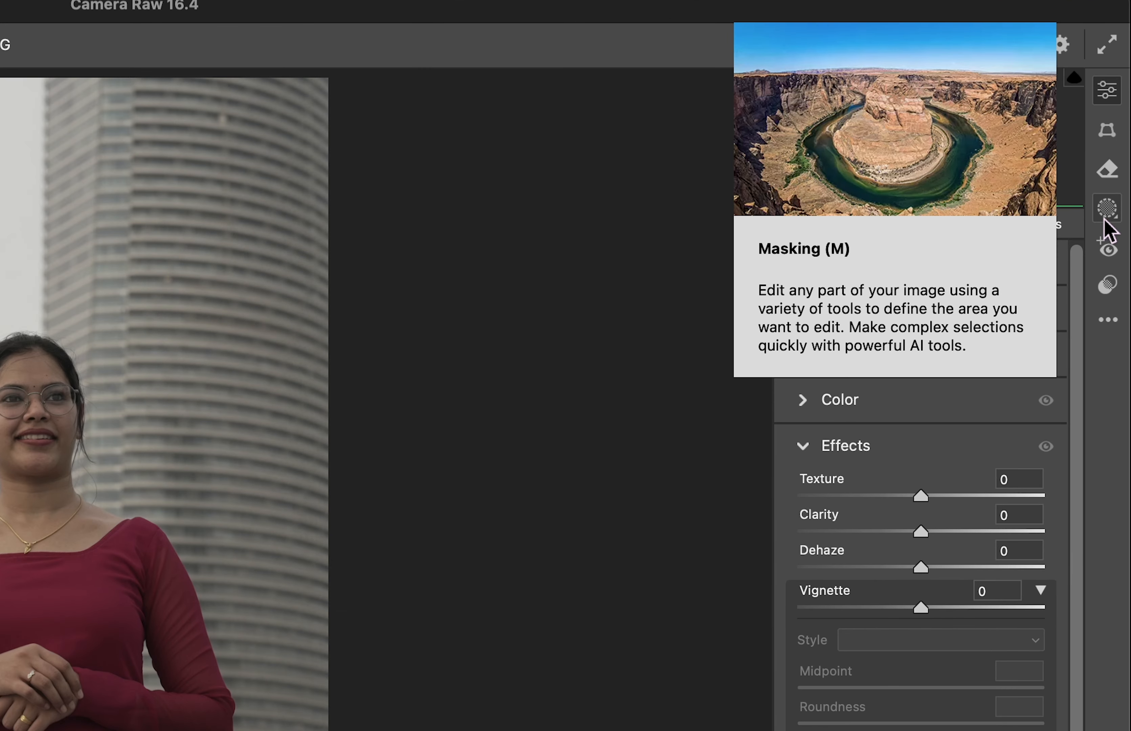
Step: Create a subject mask covering both people and hide its red overlay
left_click(1104, 221)
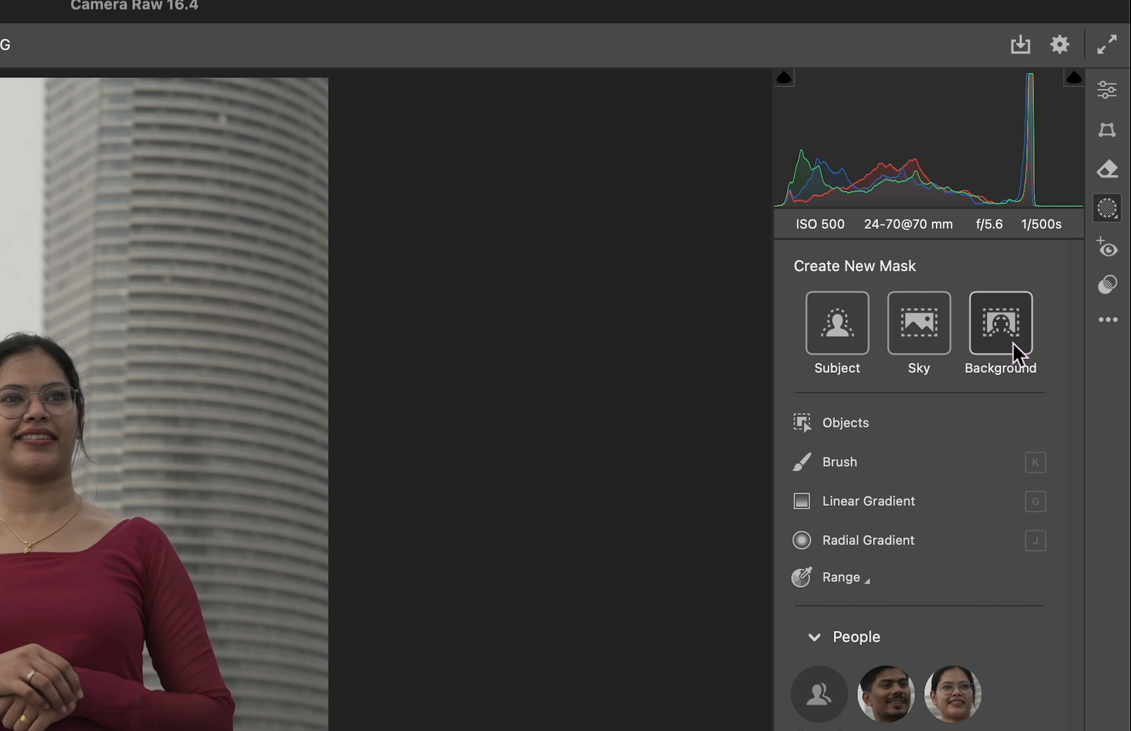
left_click(832, 338)
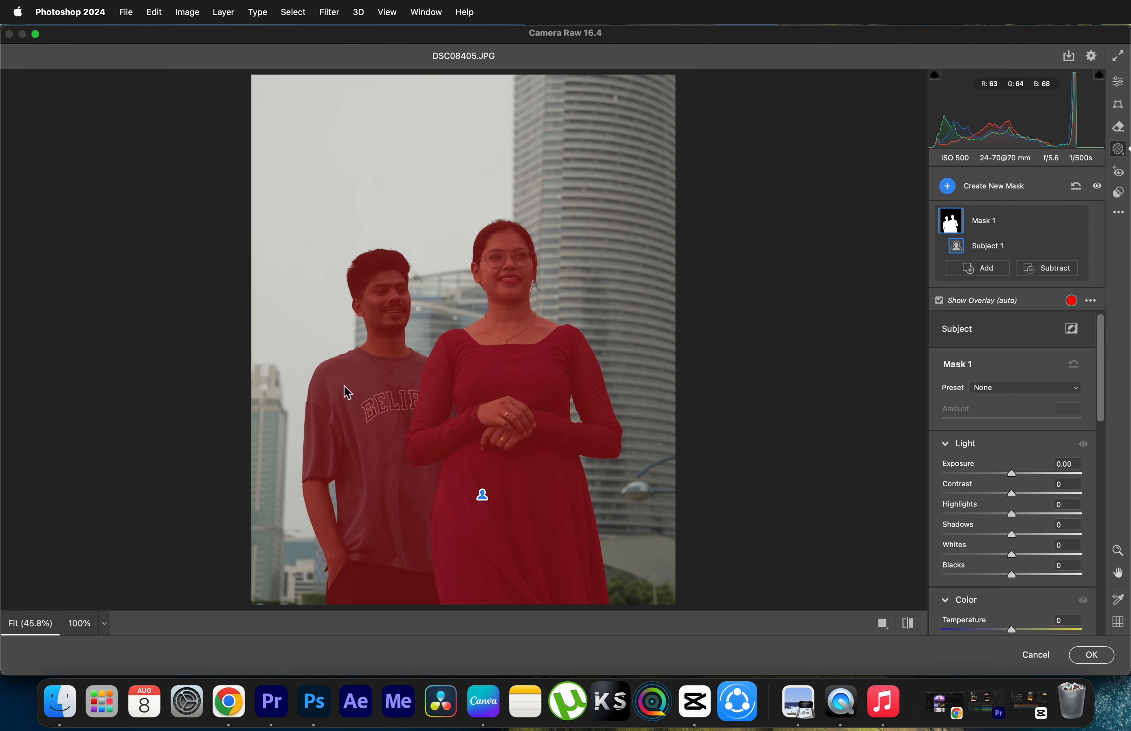
scroll(330, 541, "up", 2)
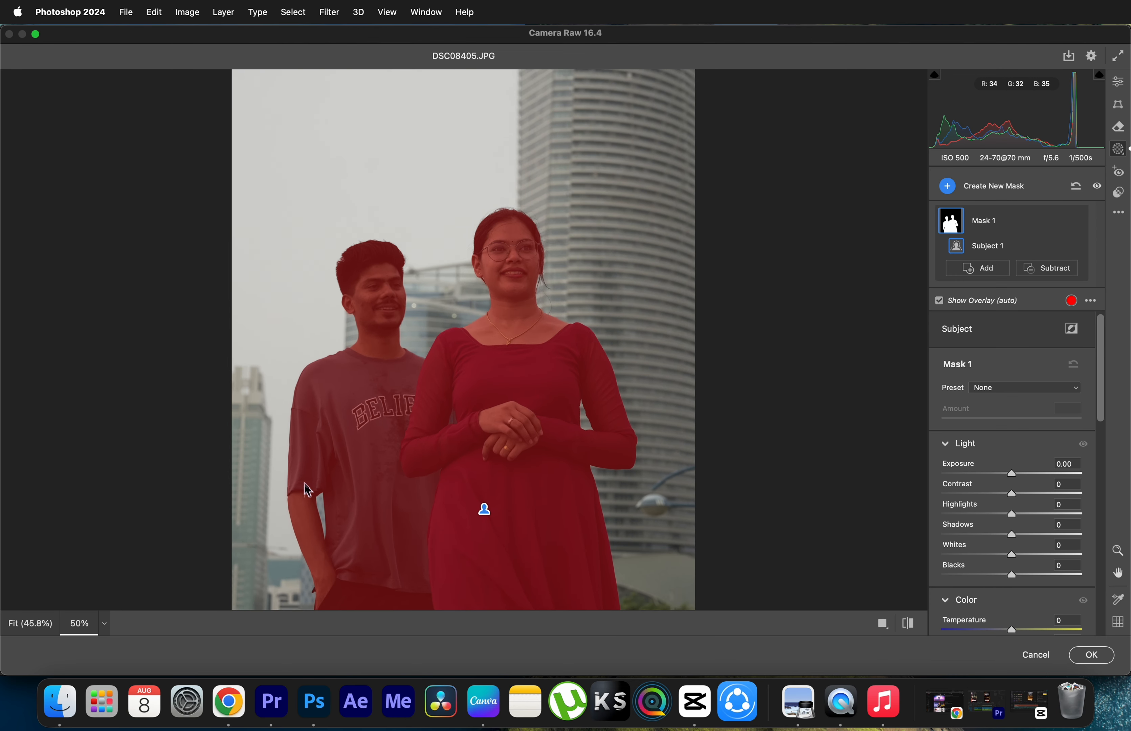
key("alt+space")
left_click_drag(300, 477, 509, 287)
left_click(940, 301)
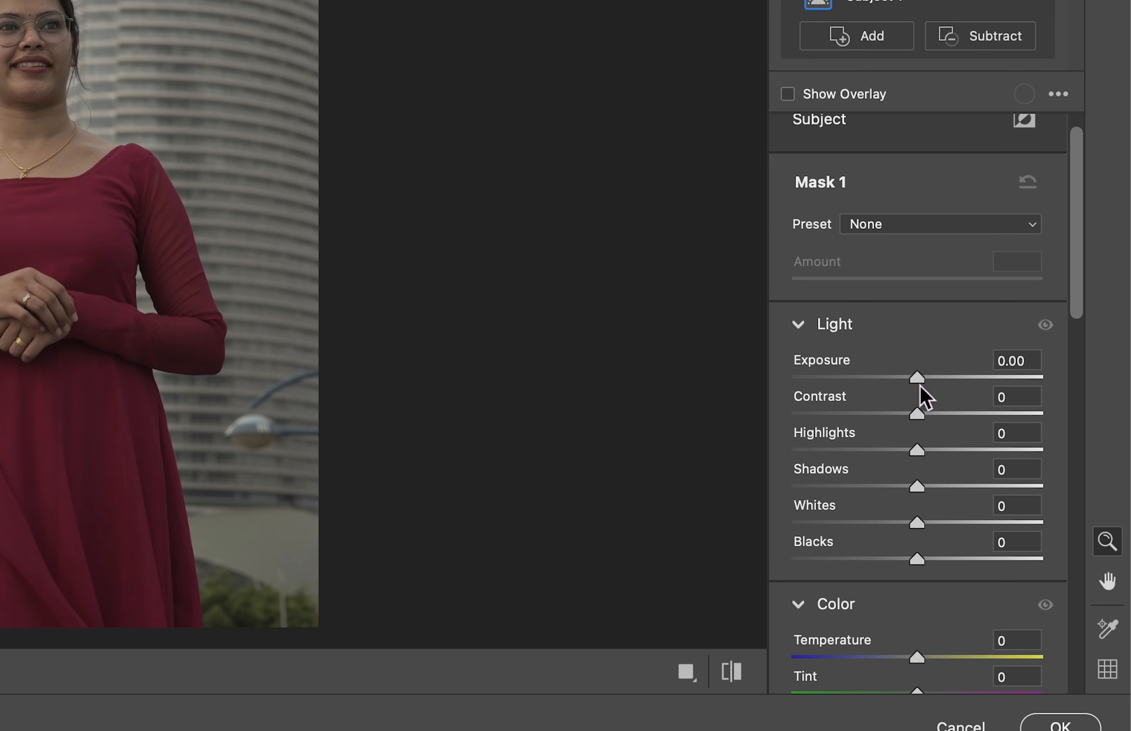
Step: Brighten the subject mask by setting exposure to +0.70, highlights to +53 and shadows to +23
left_click_drag(1012, 459, 1017, 460)
left_click_drag(928, 381, 945, 379)
left_click_drag(916, 450, 1053, 473)
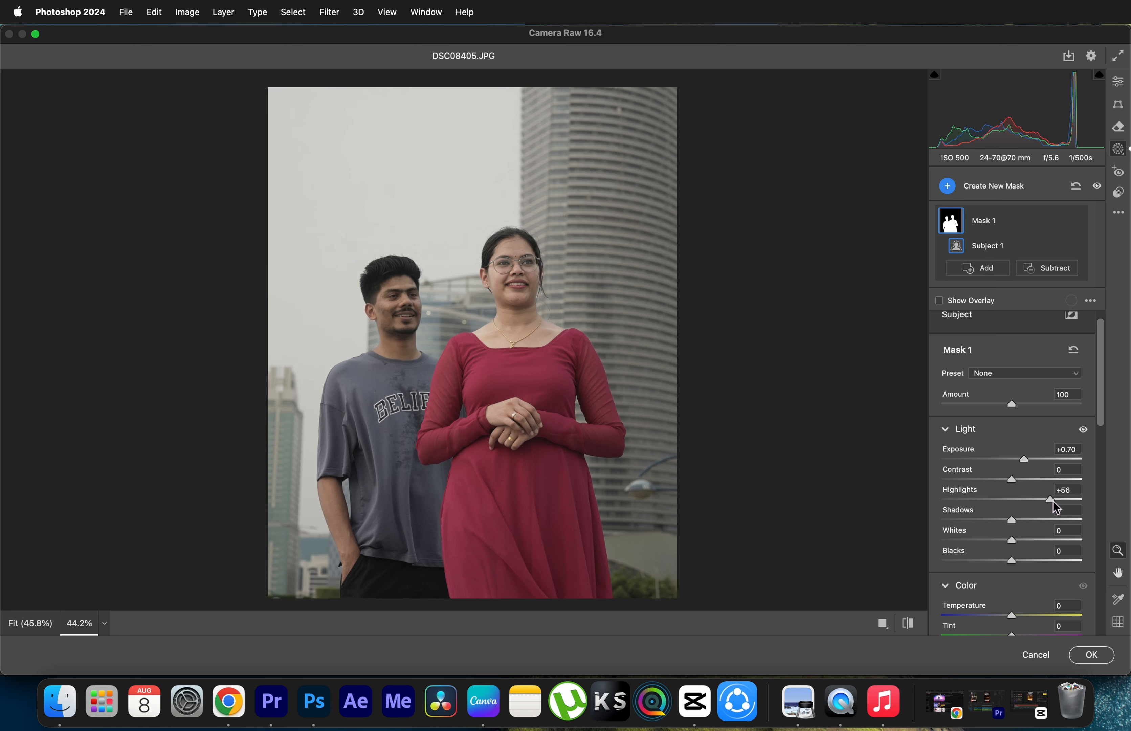
key("z")
left_click_drag(391, 295, 407, 317)
left_click_drag(1010, 523, 1030, 525)
Step: Set the subject mask's temperature to -5 and raise its saturation slightly
scroll(974, 444, "down", 3)
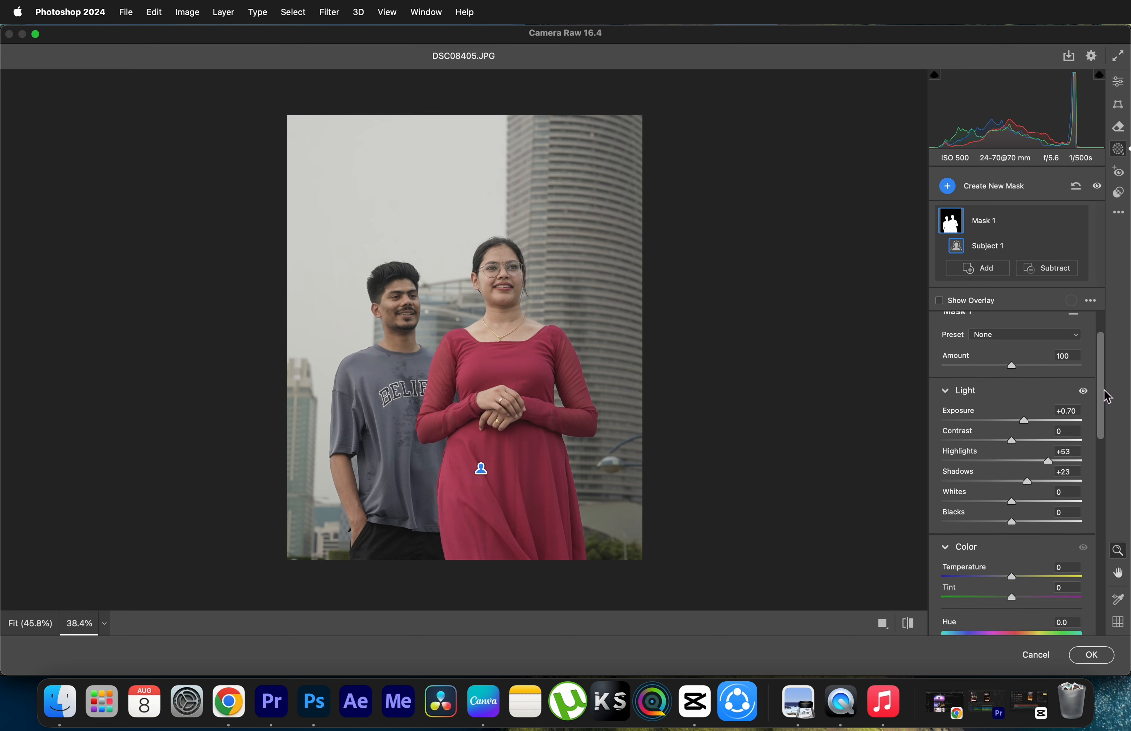
left_click_drag(1104, 406, 1102, 470)
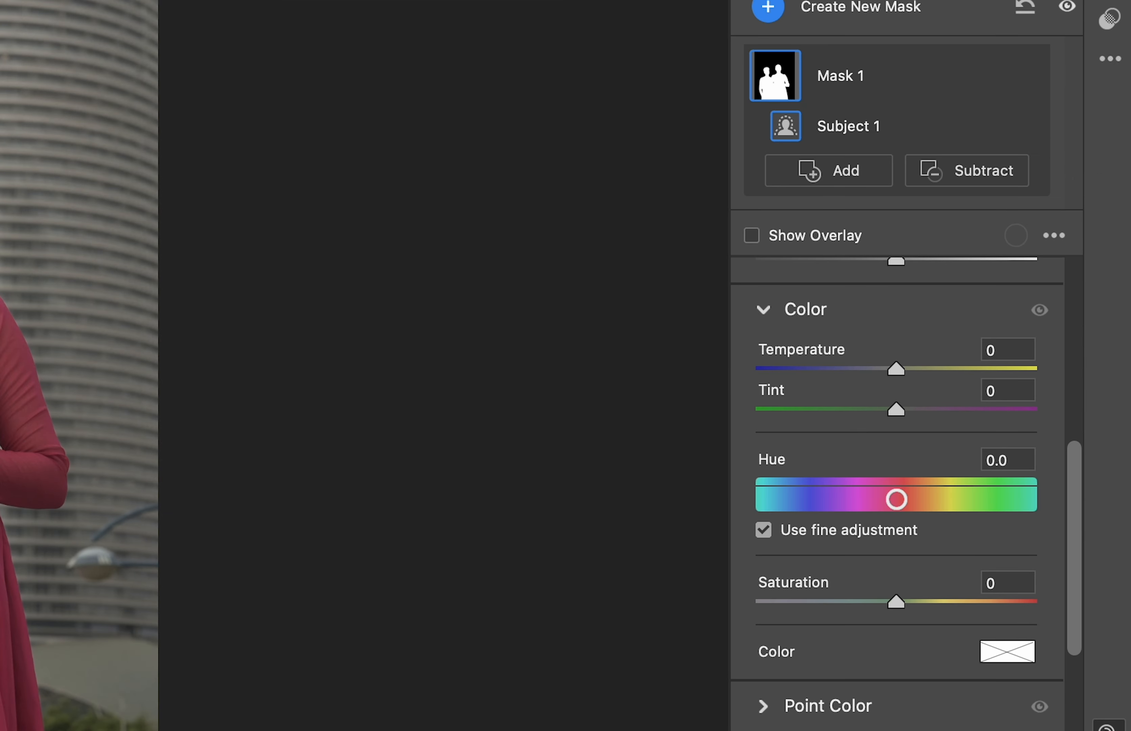
left_click_drag(895, 374, 889, 374)
left_click_drag(900, 606, 916, 601)
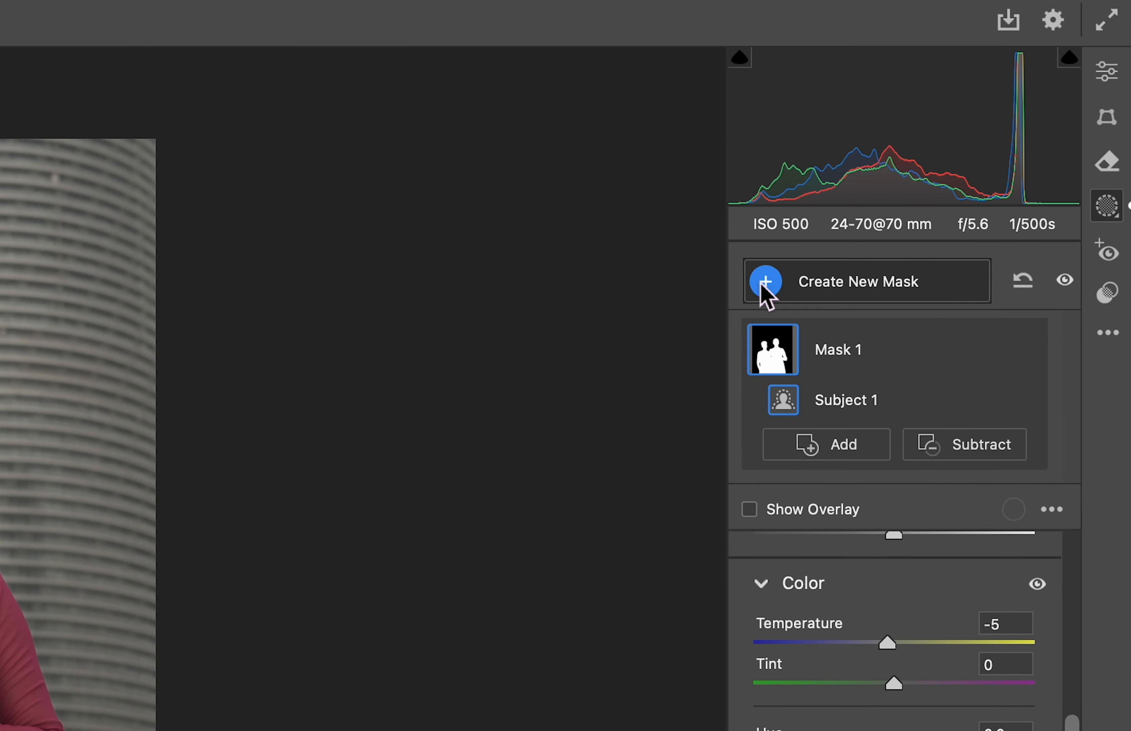
Step: Add a background mask and set its exposure to +0.25, contrast to +89, highlights to +13 and blacks to +2
left_click(945, 189)
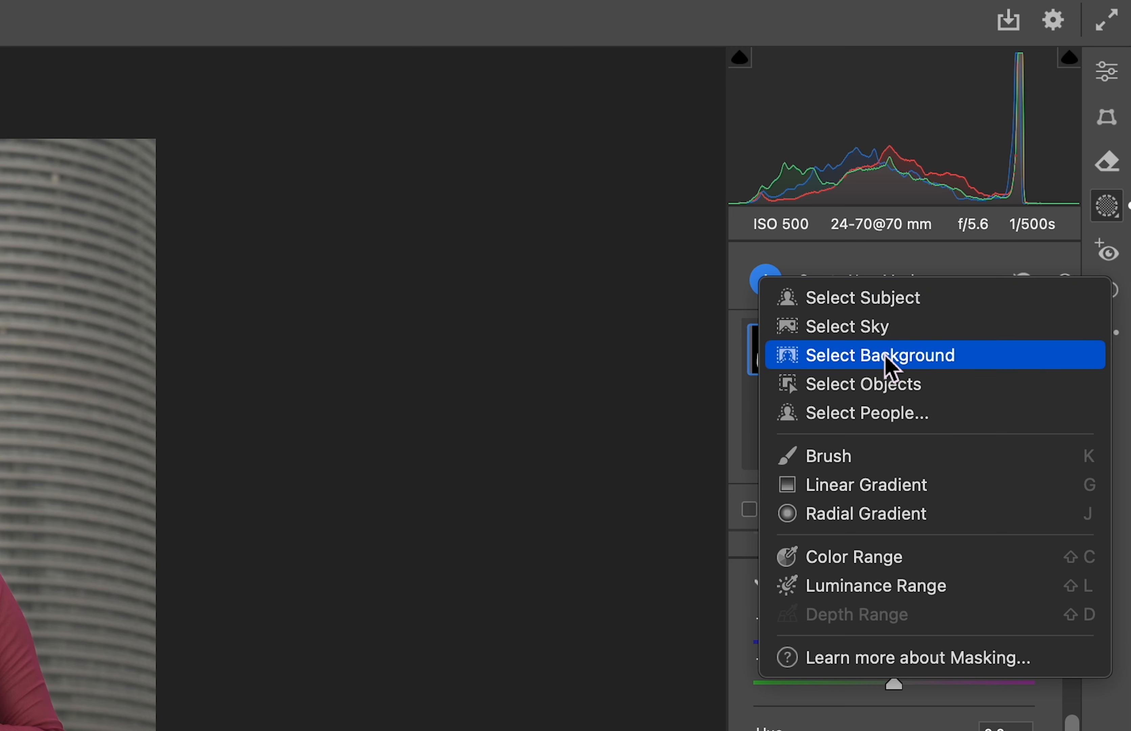
left_click(831, 357)
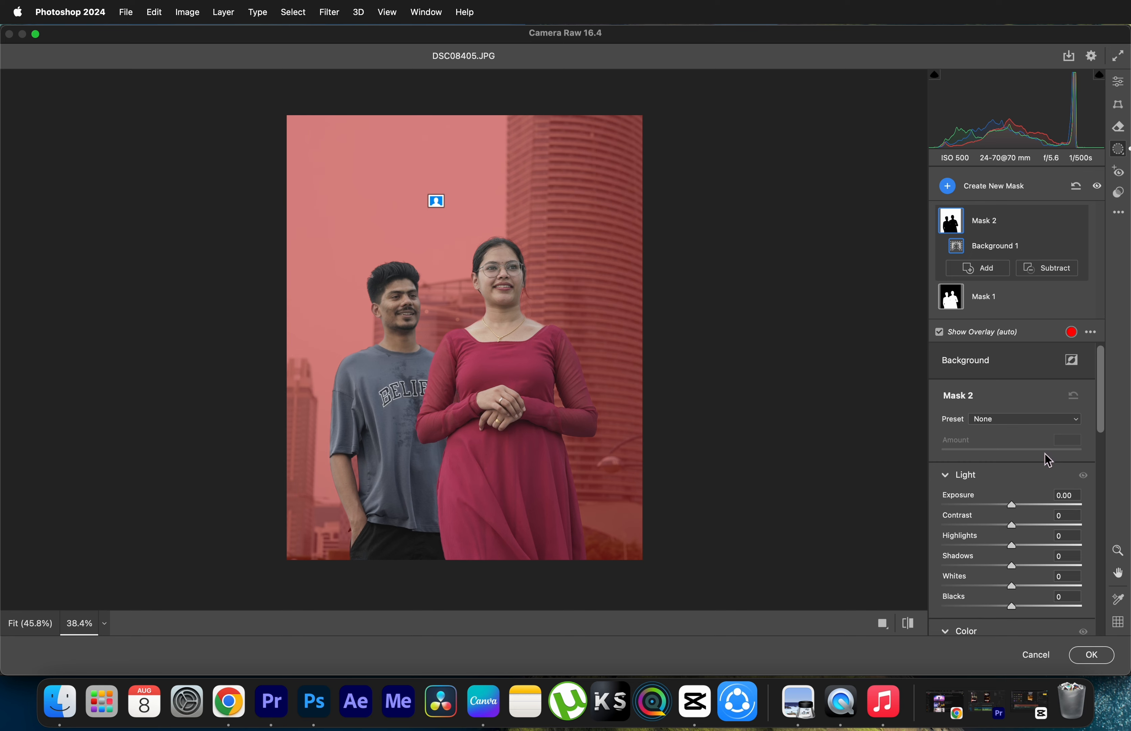
left_click_drag(1100, 392, 1101, 423)
left_click_drag(1011, 405, 1054, 412)
left_click_drag(980, 449, 939, 461)
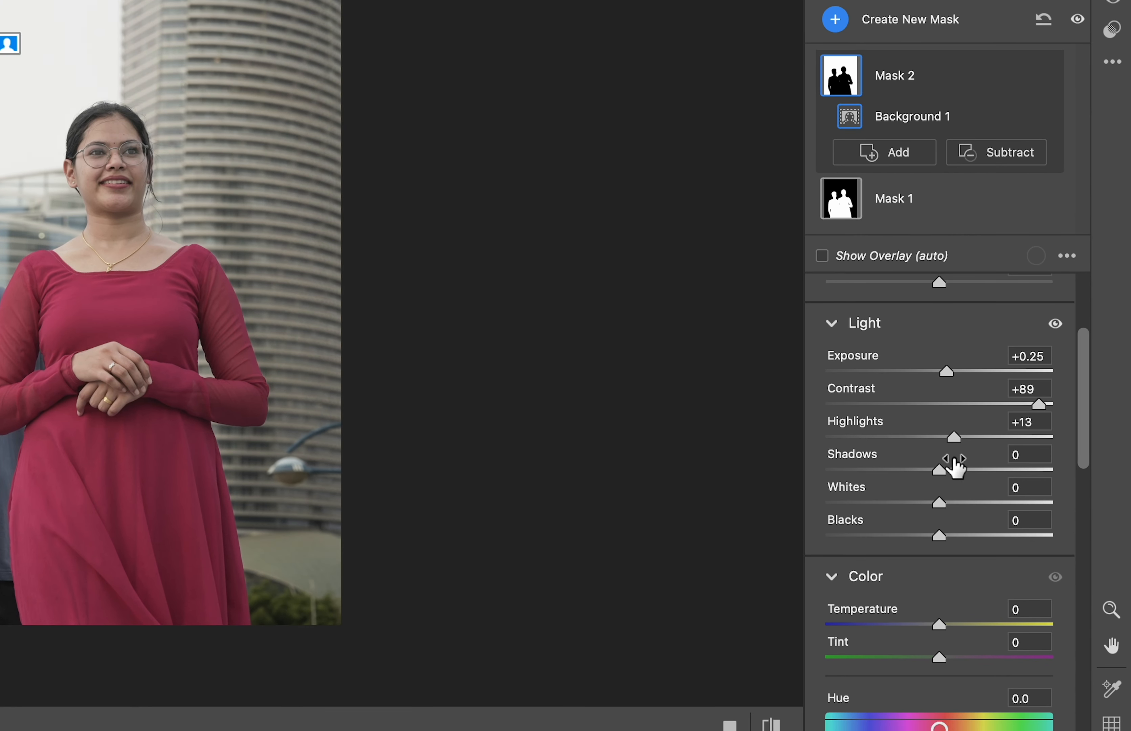
mouse_move(939, 535)
left_mouse_down()
mouse_move(923, 521)
mouse_move(945, 540)
left_mouse_up()
Step: Cool the background mask by setting its temperature to about -6
left_click_drag(1083, 430, 1083, 495)
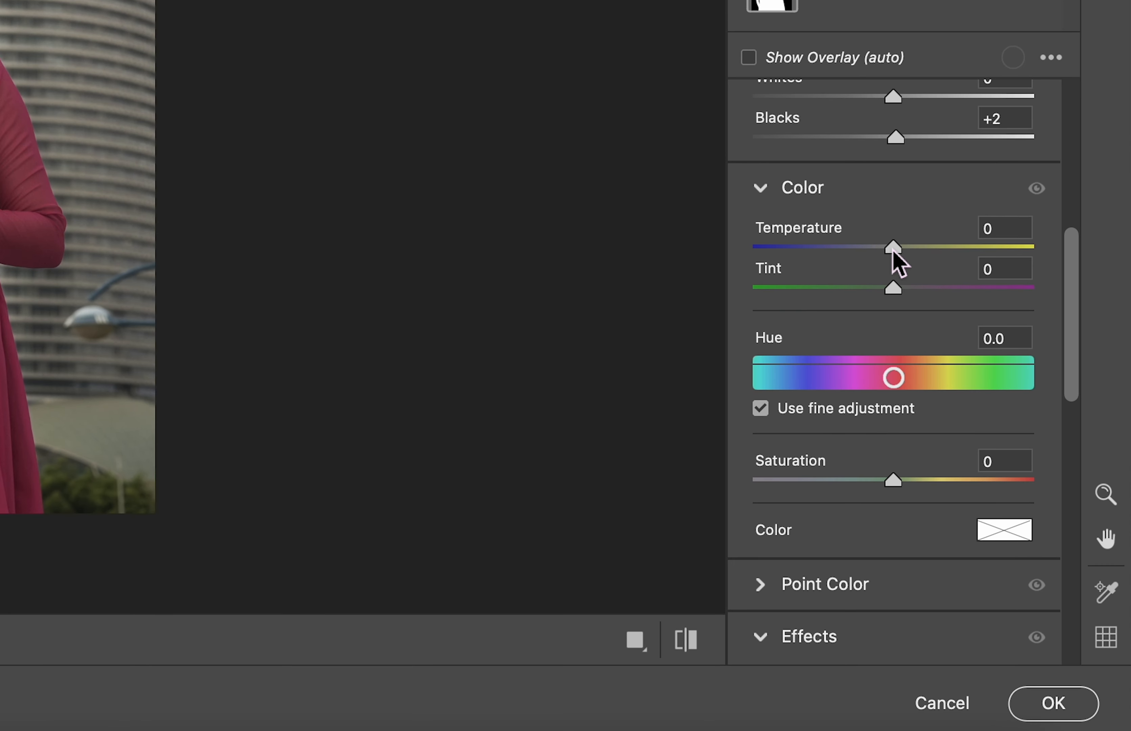
left_click_drag(1011, 427, 997, 427)
left_click_drag(863, 248, 878, 247)
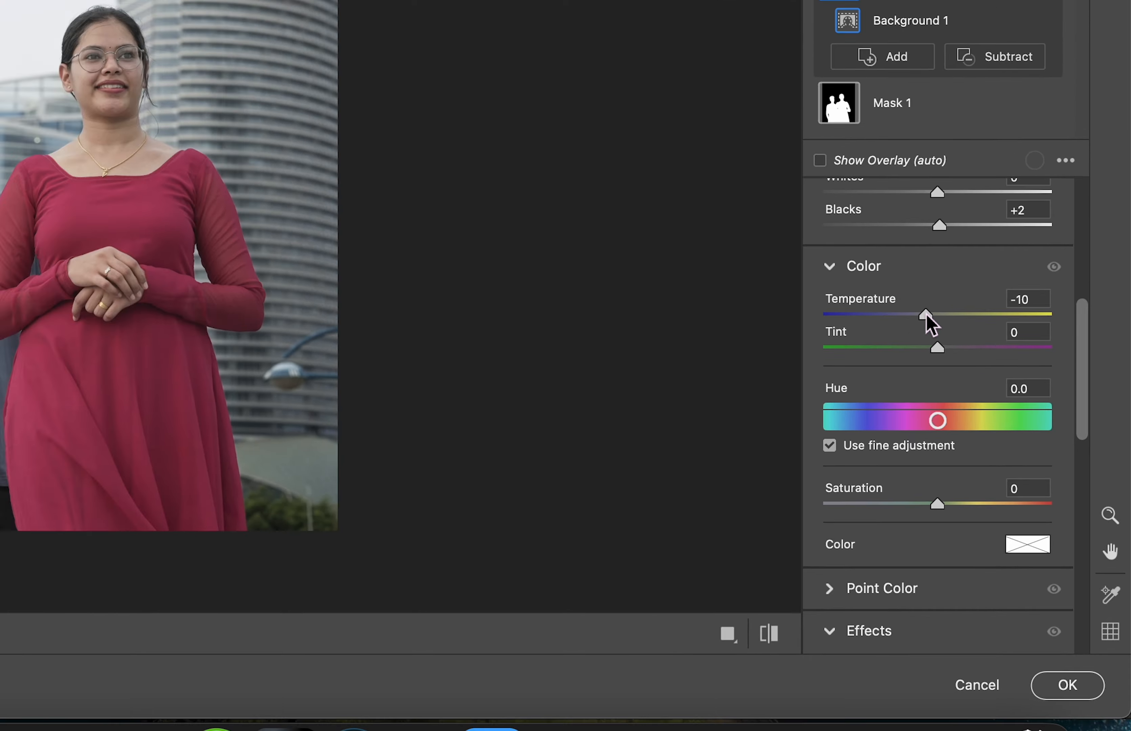
left_click_drag(926, 316, 930, 315)
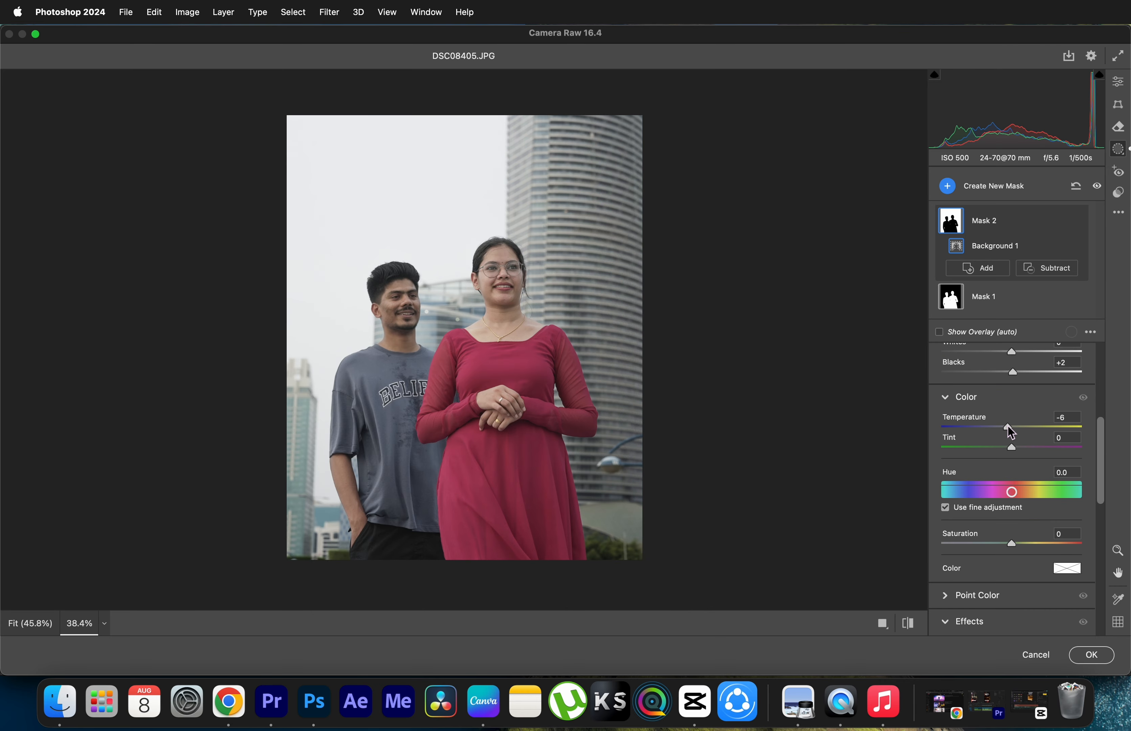
left_click_drag(1010, 430, 1009, 434)
Step: Move the black point of the background mask's red channel curve to input 12, output 0, and compare before and after
scroll(1010, 452, "down", 8)
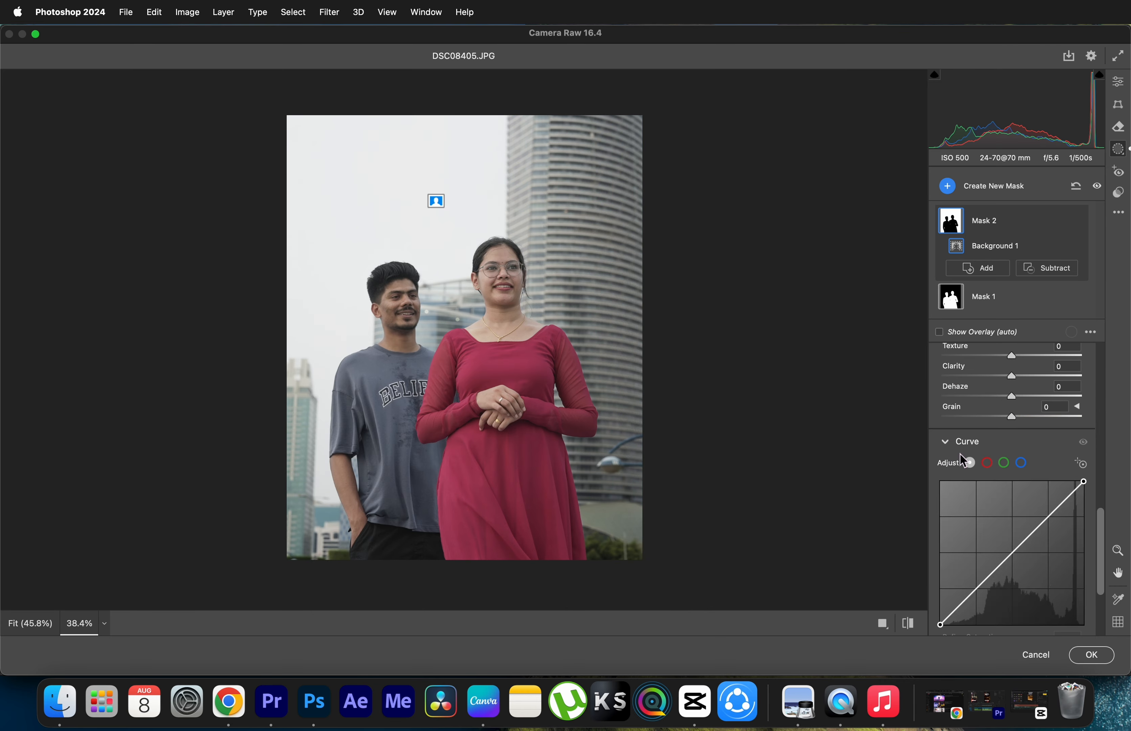
scroll(1105, 534, "down", 2)
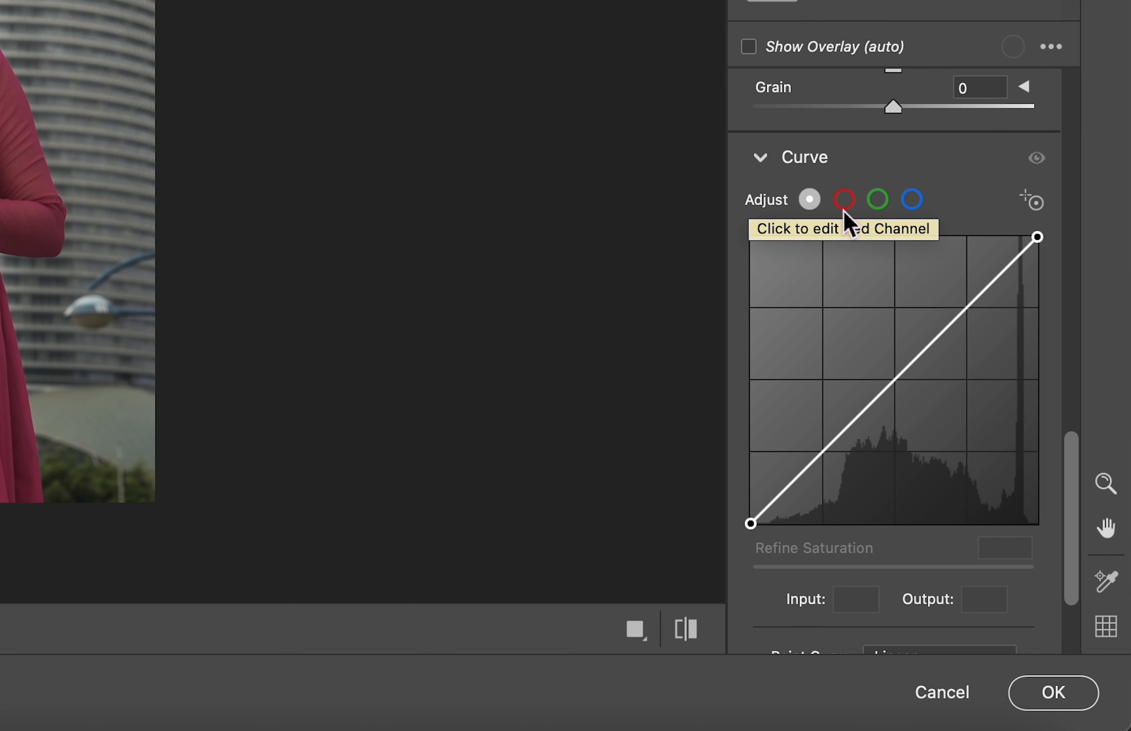
left_click(987, 408)
scroll(987, 418, "up", 4)
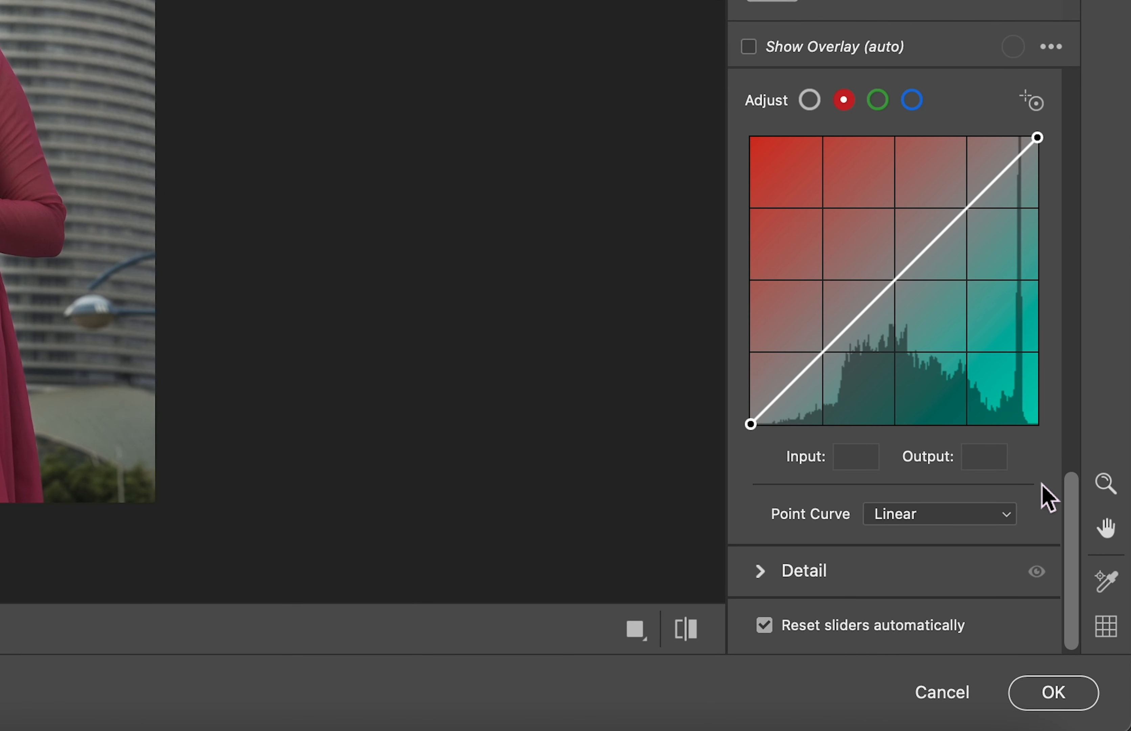
left_click_drag(750, 424, 768, 424)
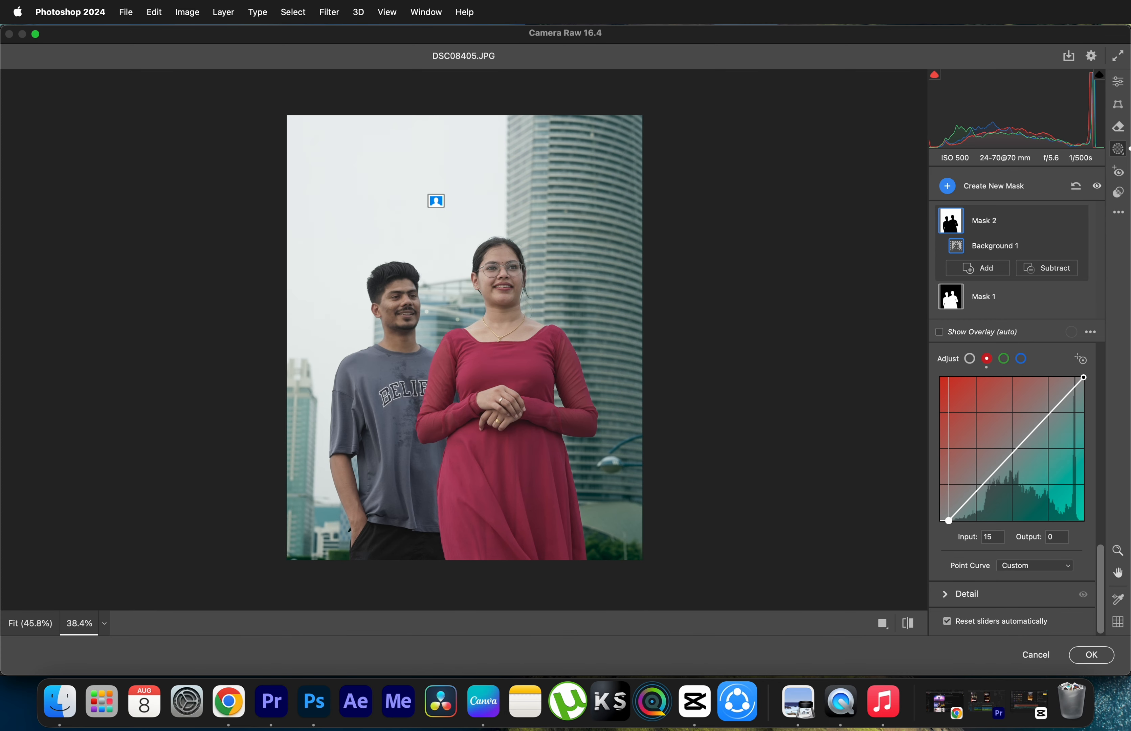
left_click_drag(948, 520, 947, 529)
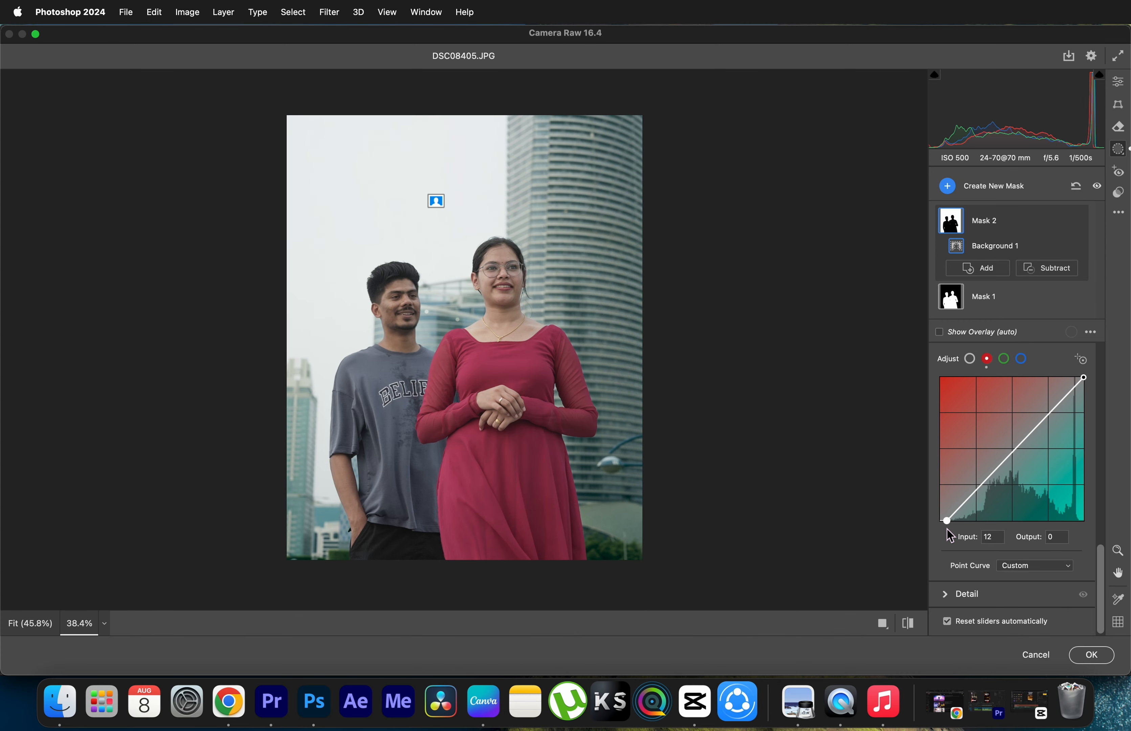
left_click(903, 626)
left_click(902, 626)
left_click(901, 627)
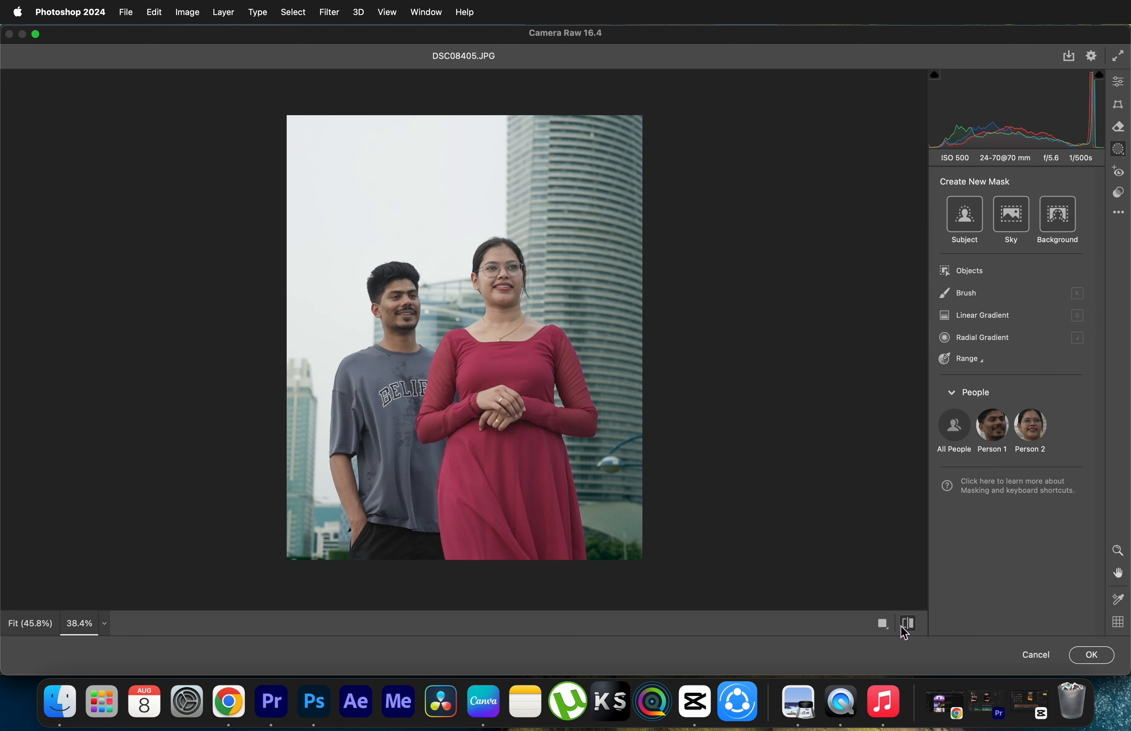
left_click(901, 626)
Step: Add a highlight point and a slightly lowered shadow point to the background mask's RGB curve, and reduce its texture
left_click(969, 445)
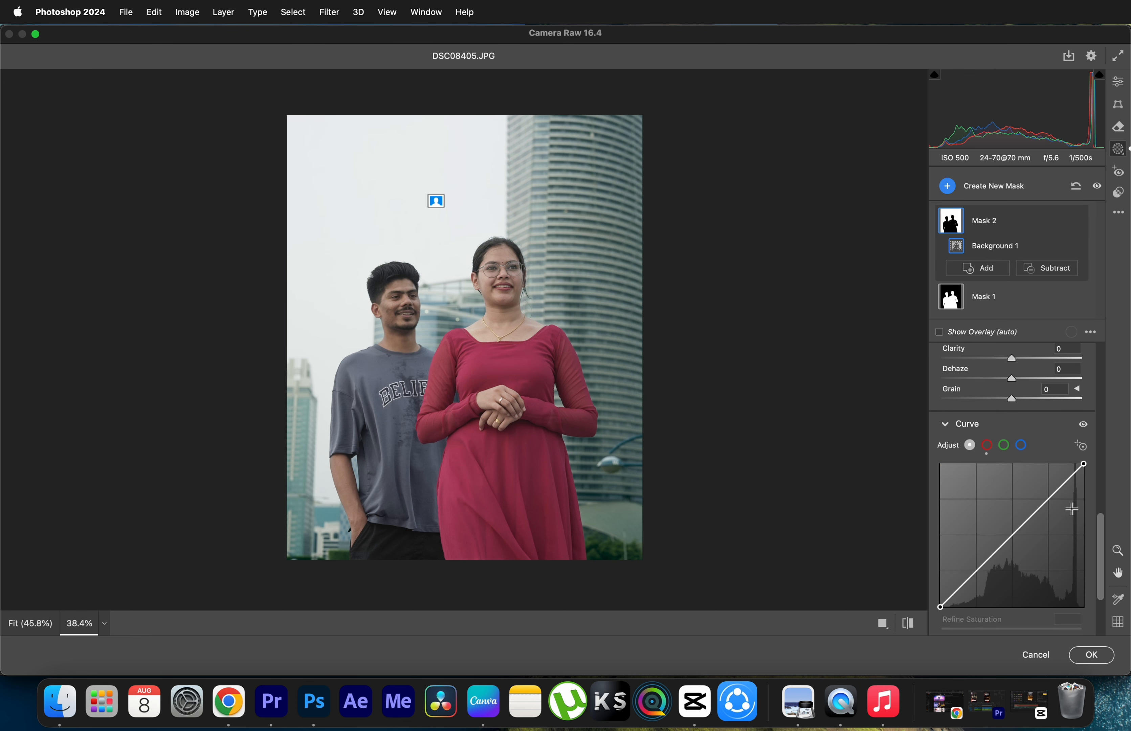
left_click(1048, 494)
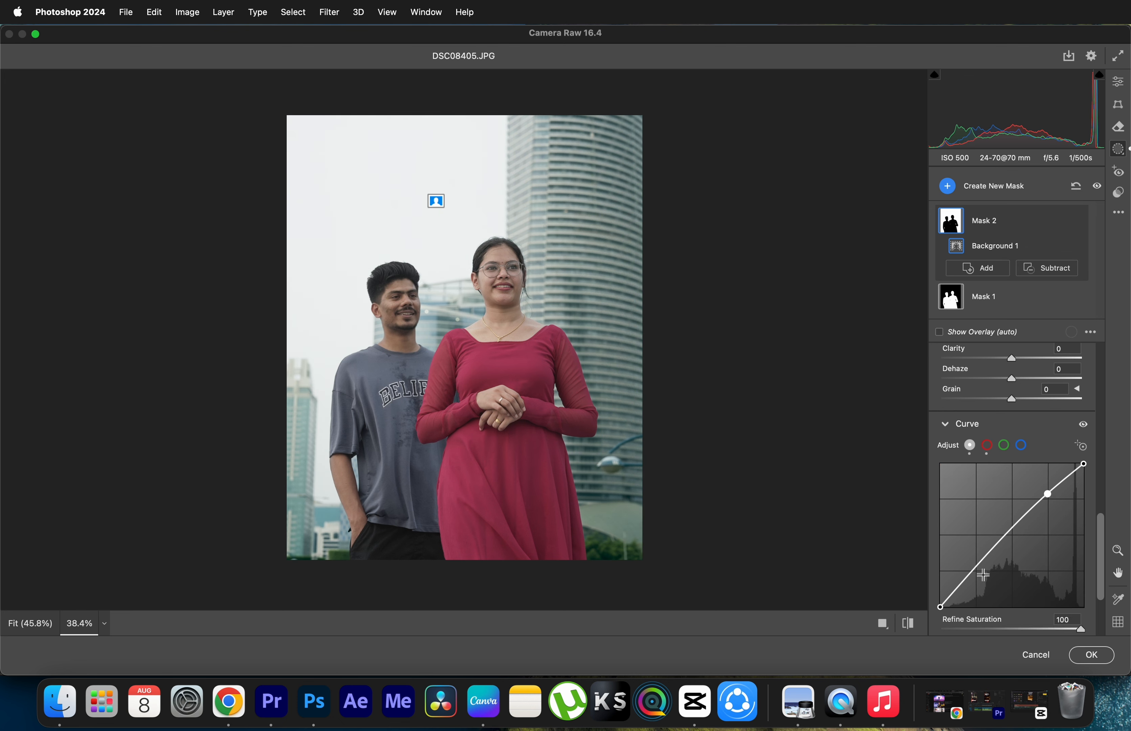
left_click_drag(982, 575, 979, 578)
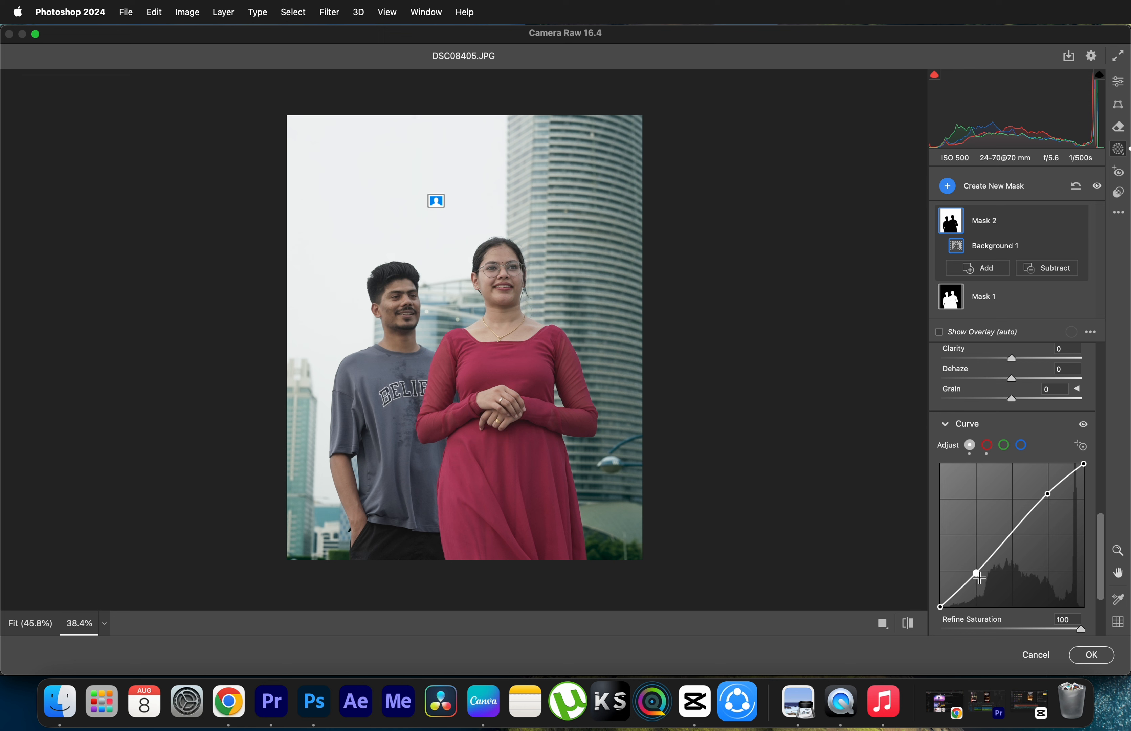
scroll(1069, 492, "up", 3)
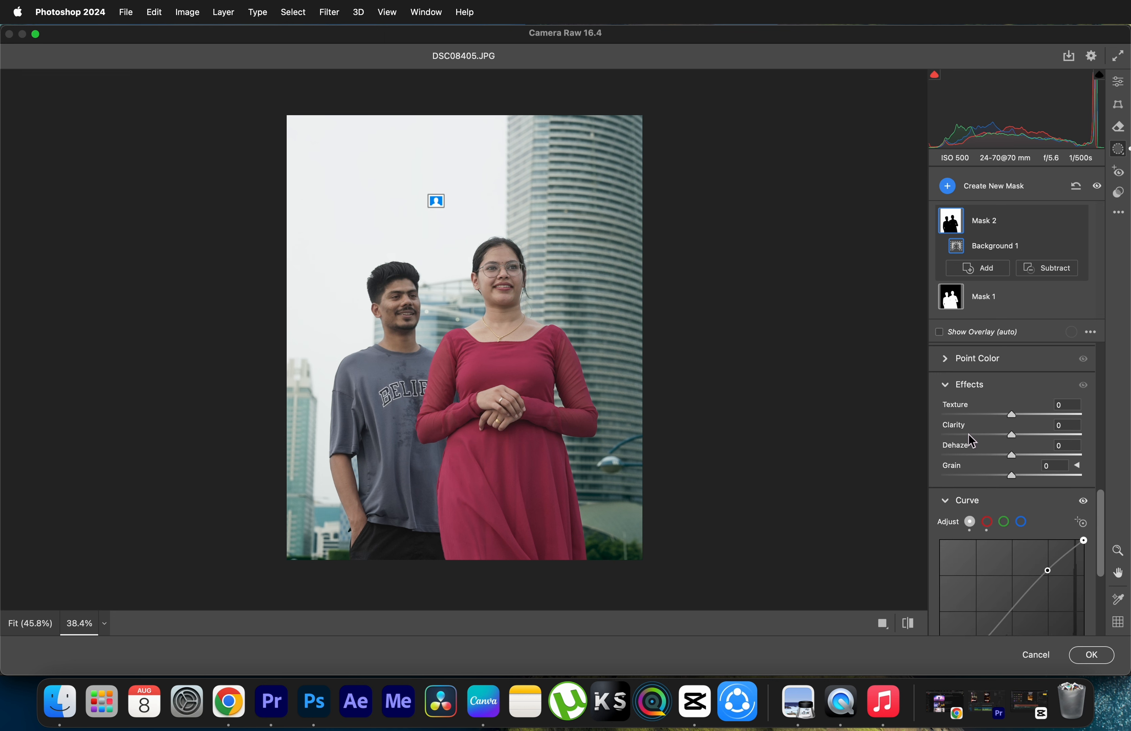
left_click_drag(1012, 414, 982, 436)
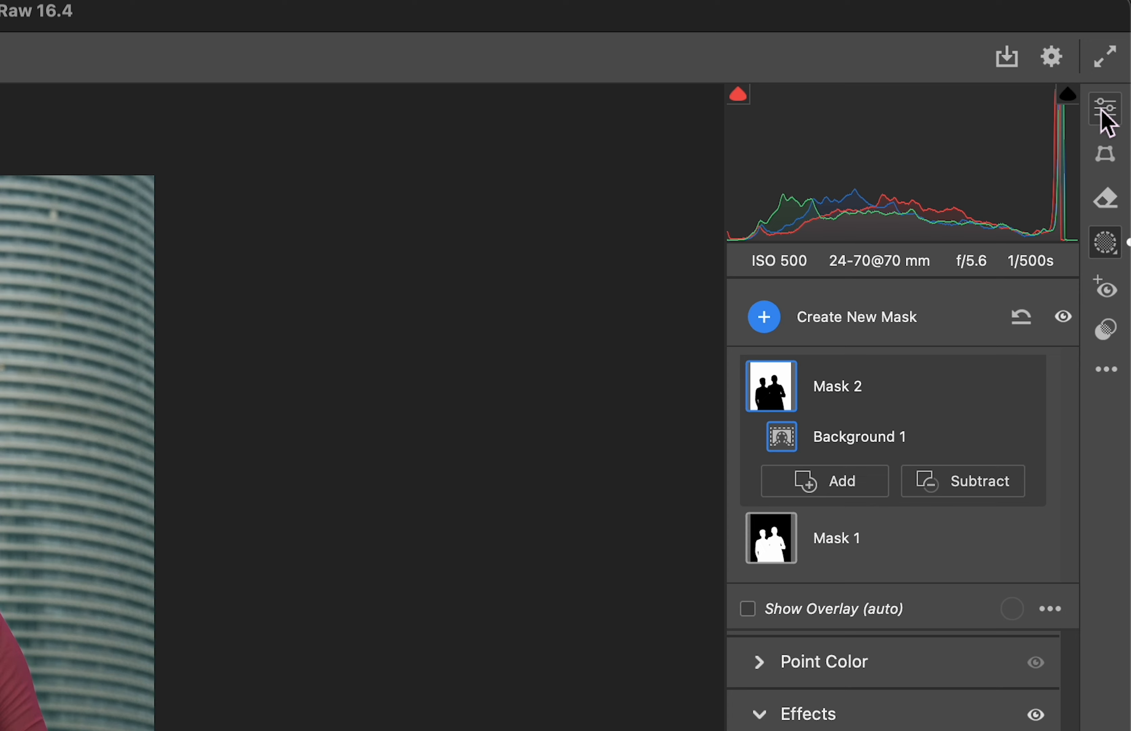
Step: Return to the global edit settings and apply Lens Blur to the photo
left_click(1103, 112)
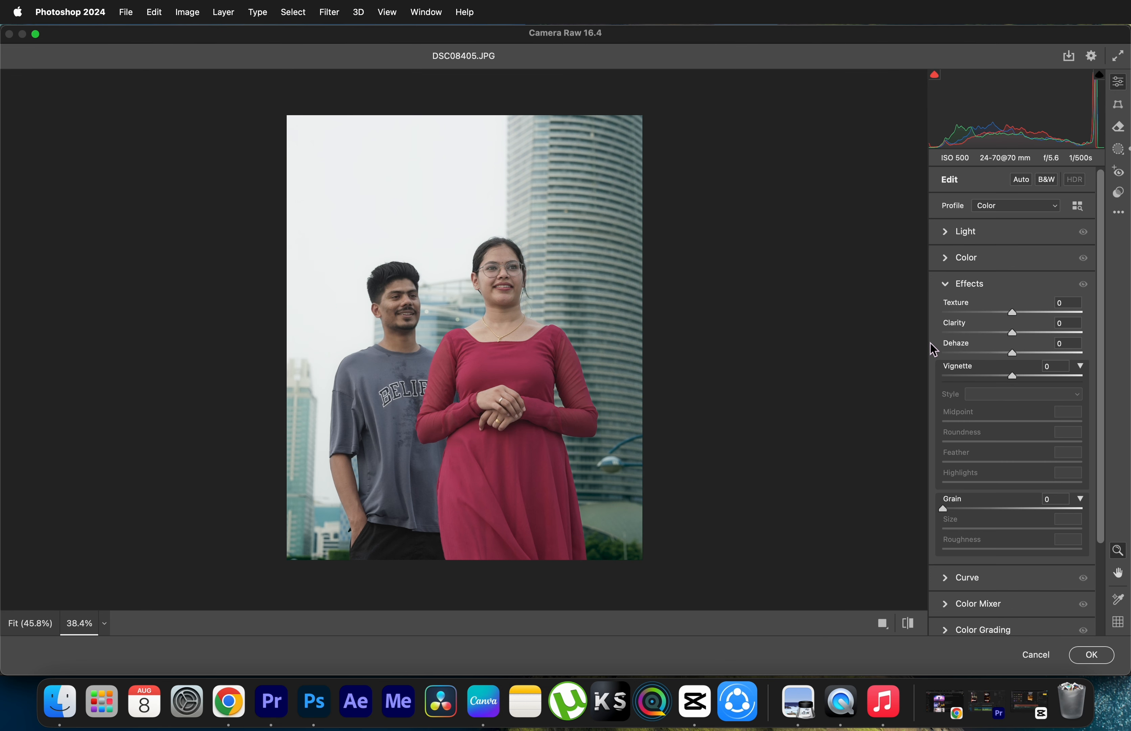
left_click(947, 283)
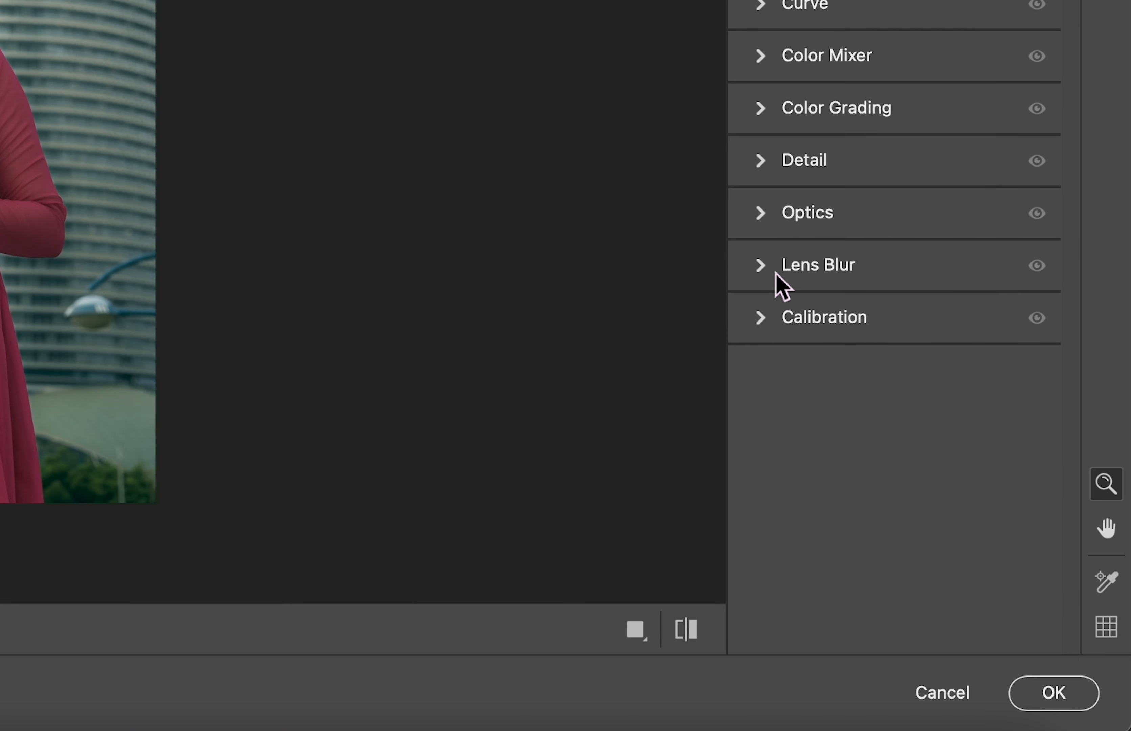
left_click(772, 269)
left_click(762, 140)
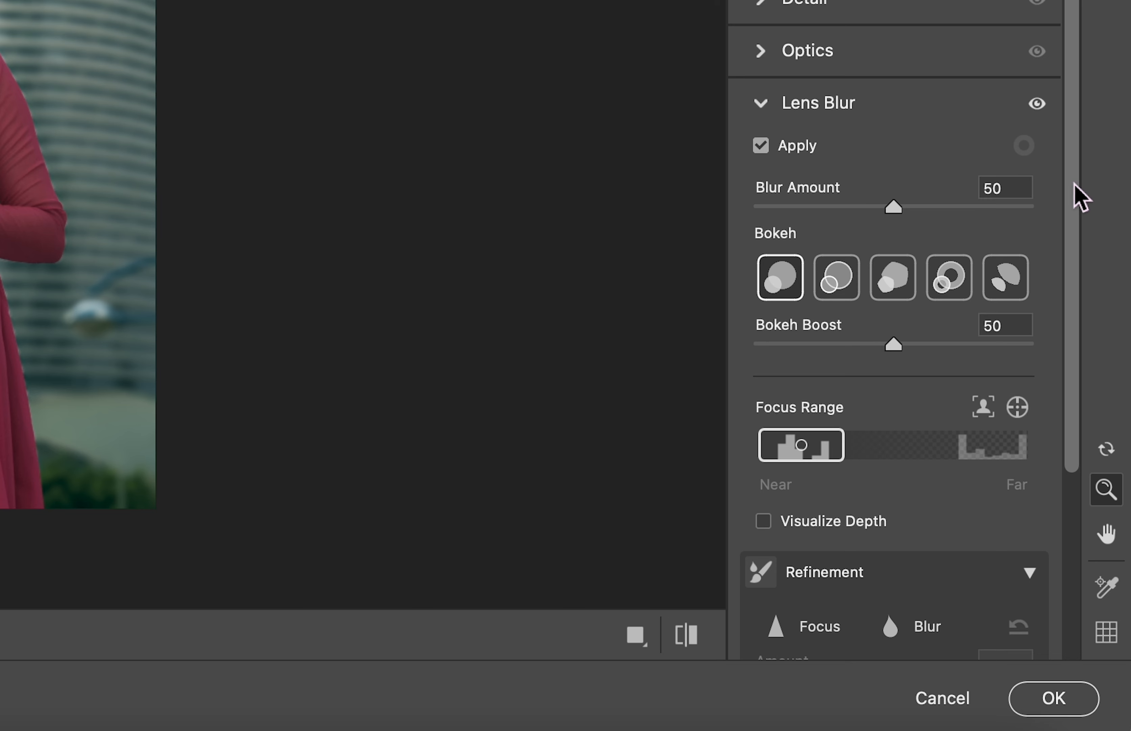
Step: Visualize the Lens Blur depth map and review the Focus and Blur refinement brush options
left_click_drag(1075, 186, 1076, 373)
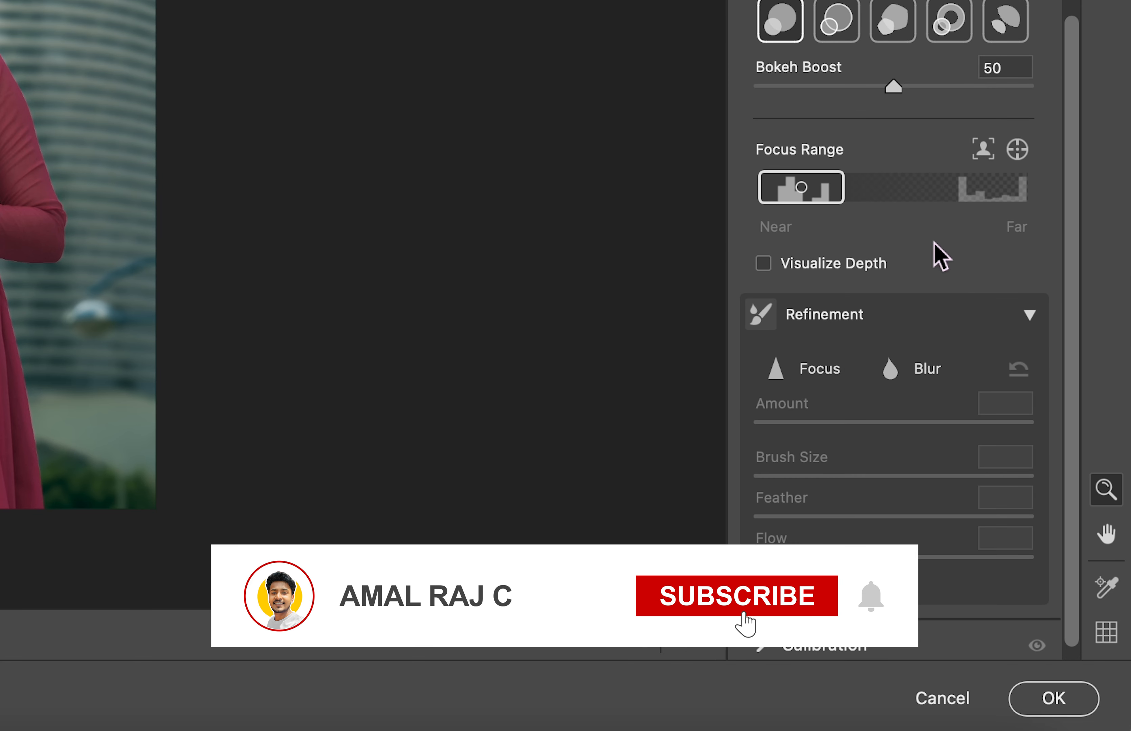
left_click(763, 263)
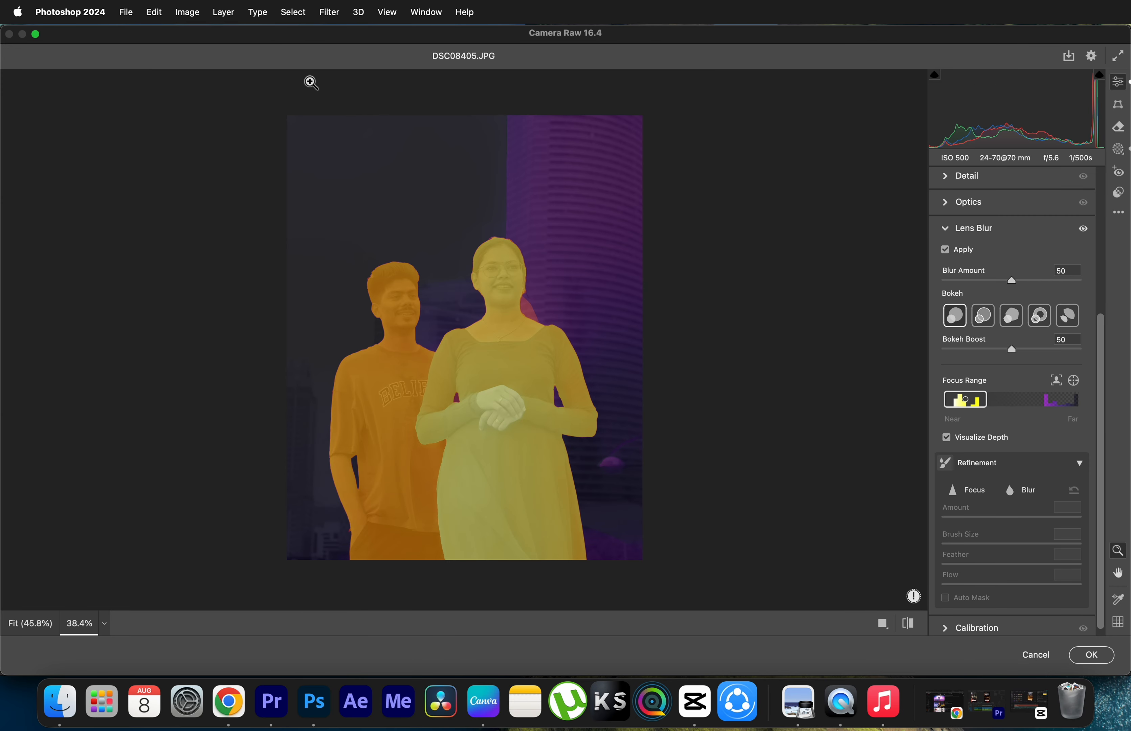
scroll(998, 509, "down", 1)
left_click(967, 490)
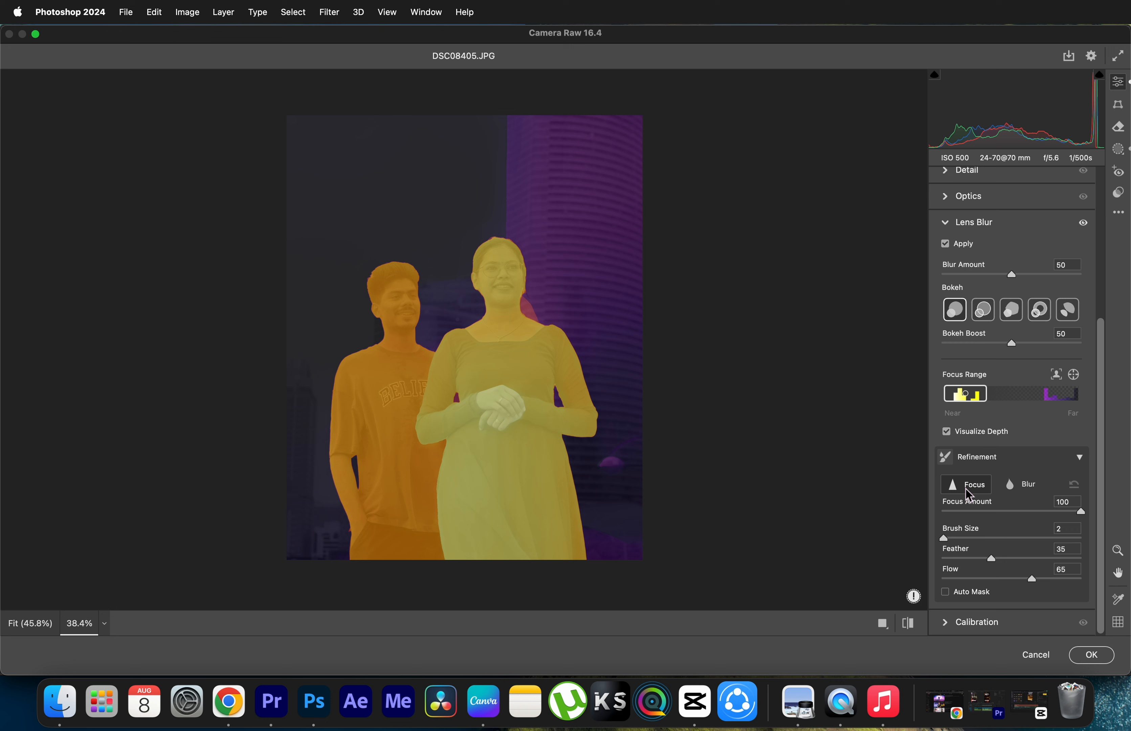
left_click(1013, 492)
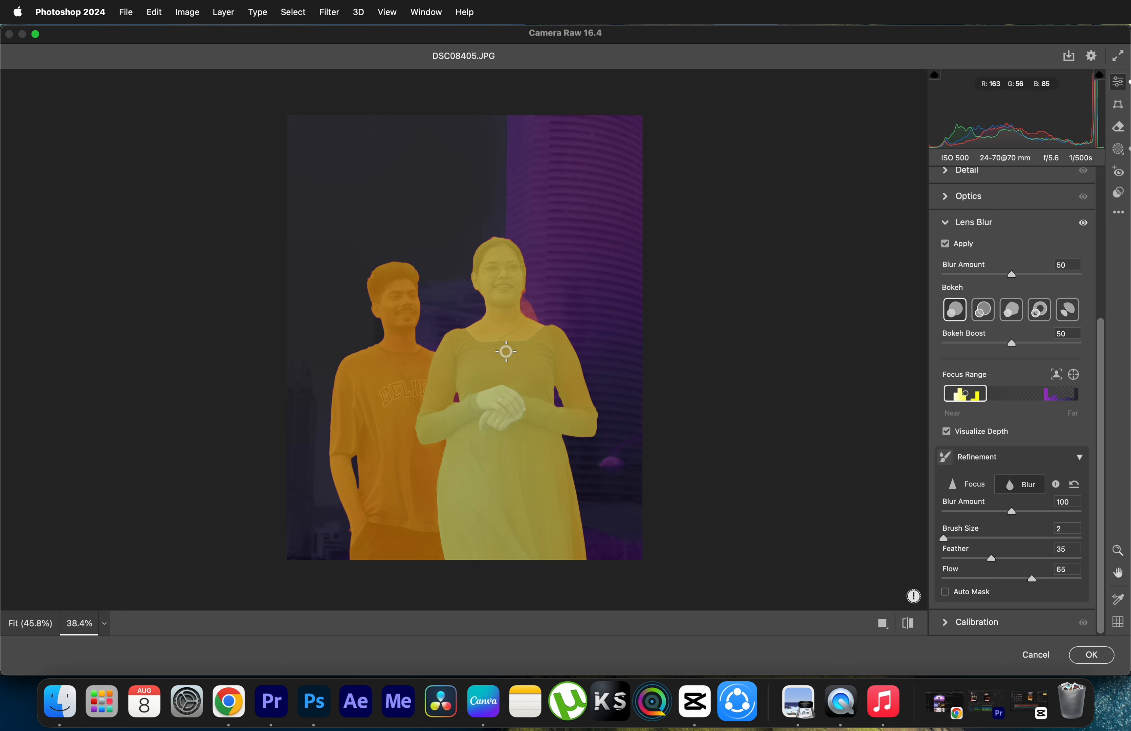
left_click(973, 223)
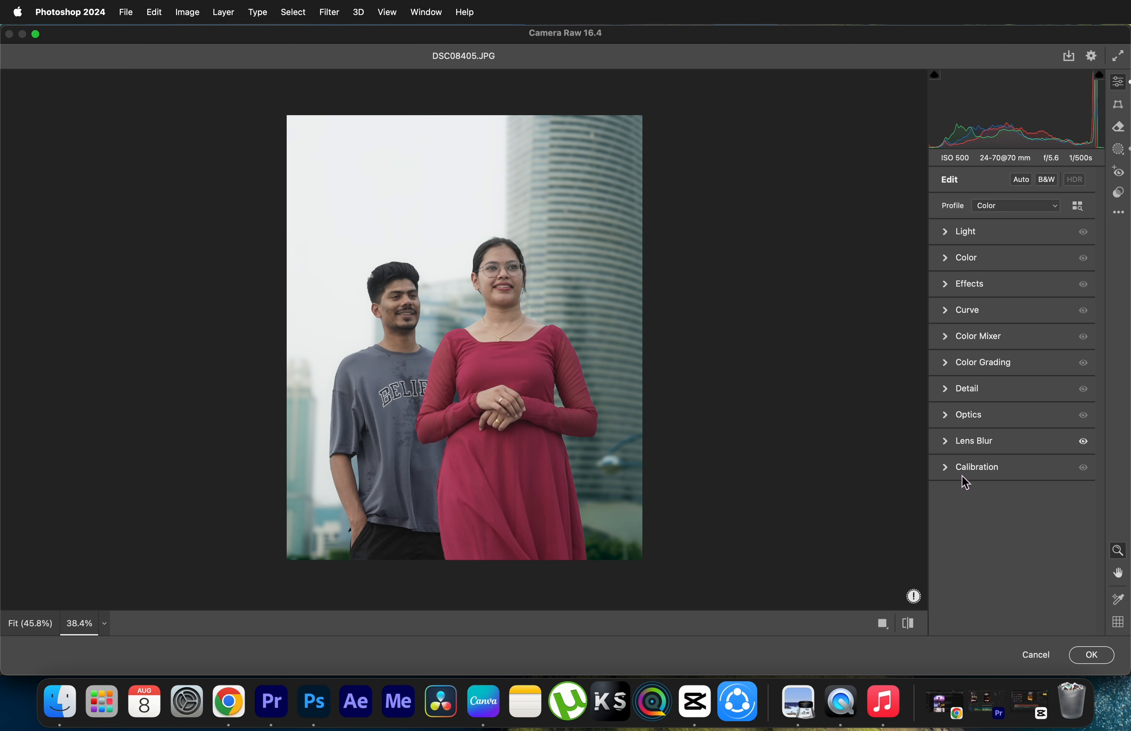
Step: Set the whole photo's vibrance to +20
left_click(948, 263)
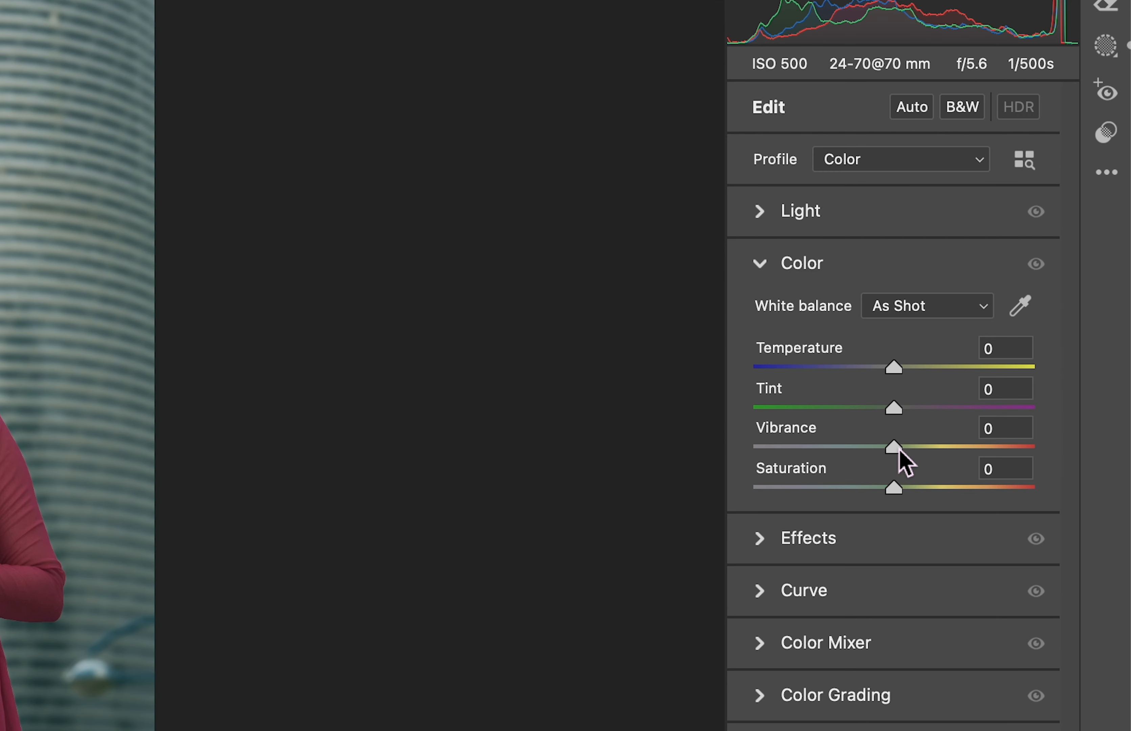
left_click_drag(898, 449, 926, 449)
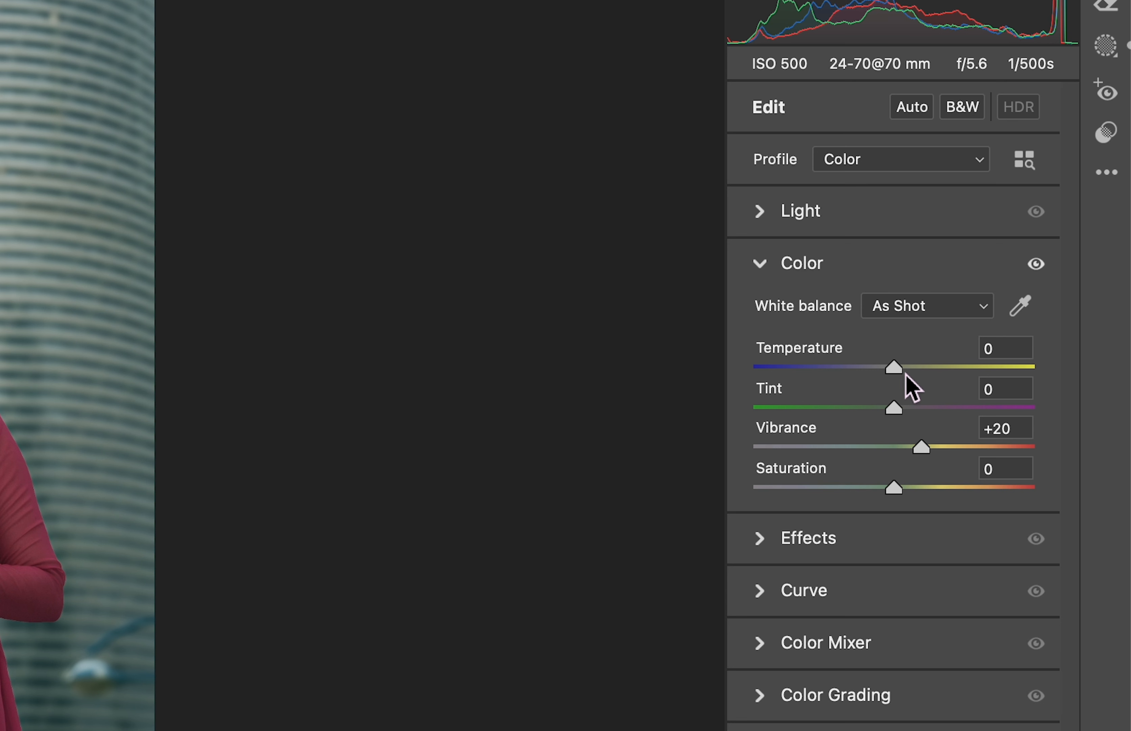
Step: Set the photo's temperature to -2 and the color mixer's saturation to +19 for Reds and +17 for Blues
left_click_drag(892, 369, 892, 369)
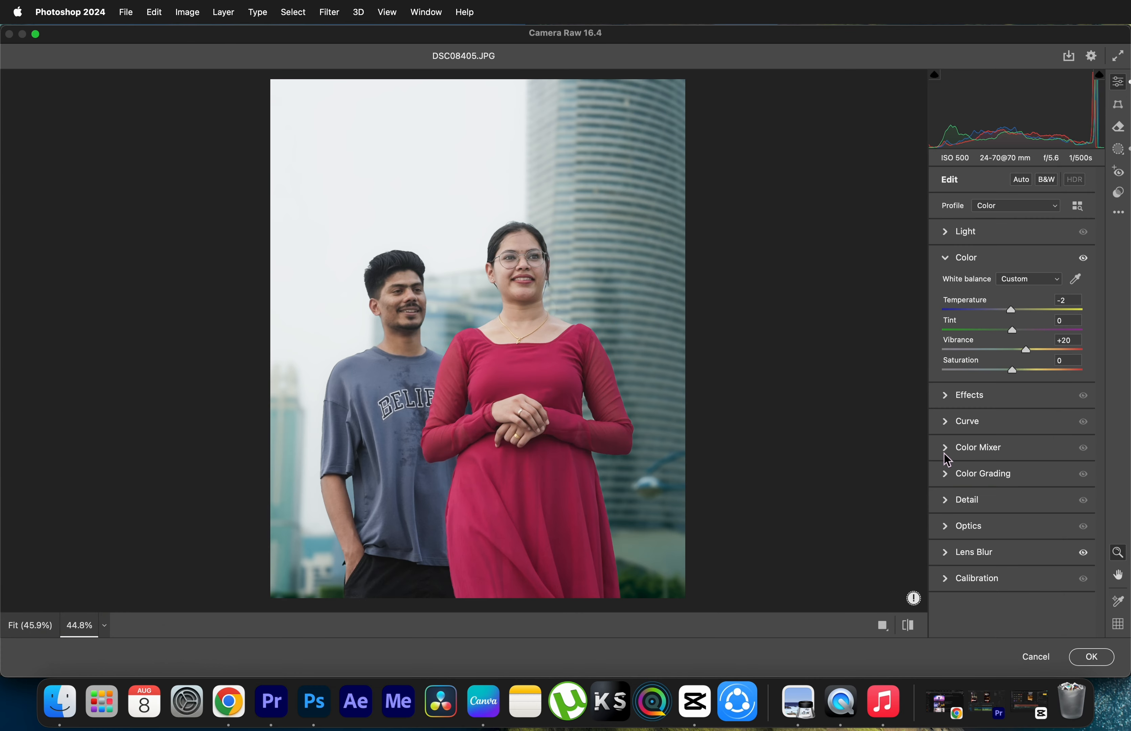
left_click(945, 446)
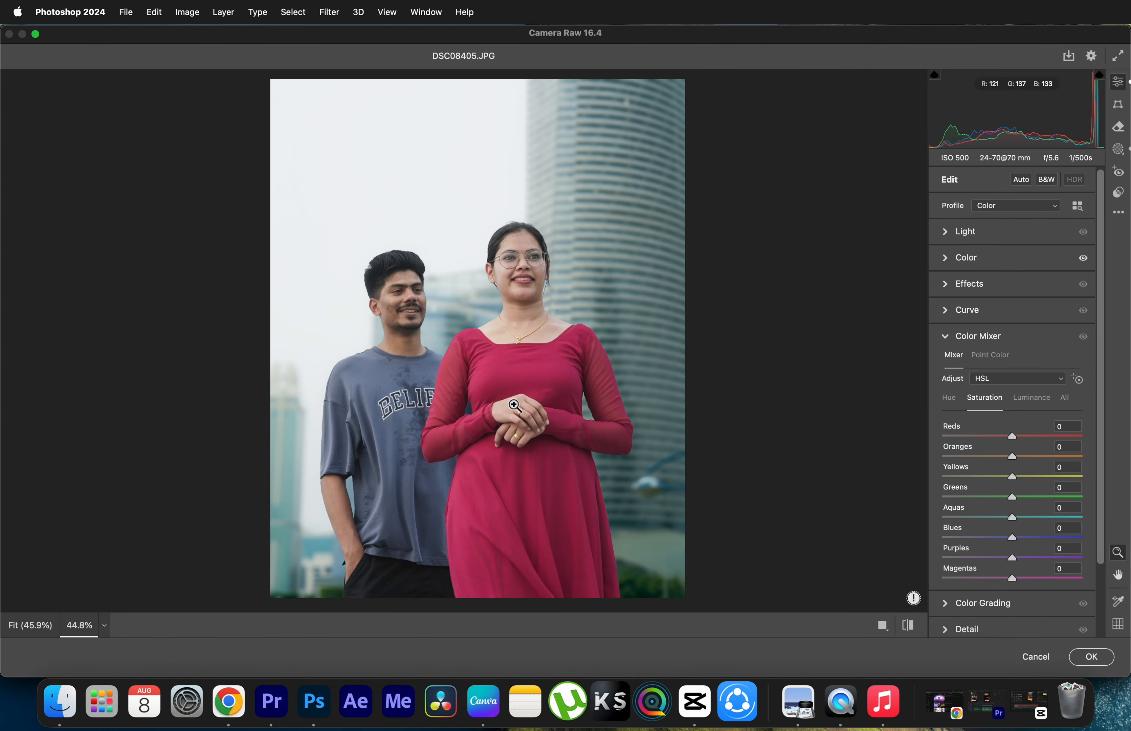
left_click(1077, 378)
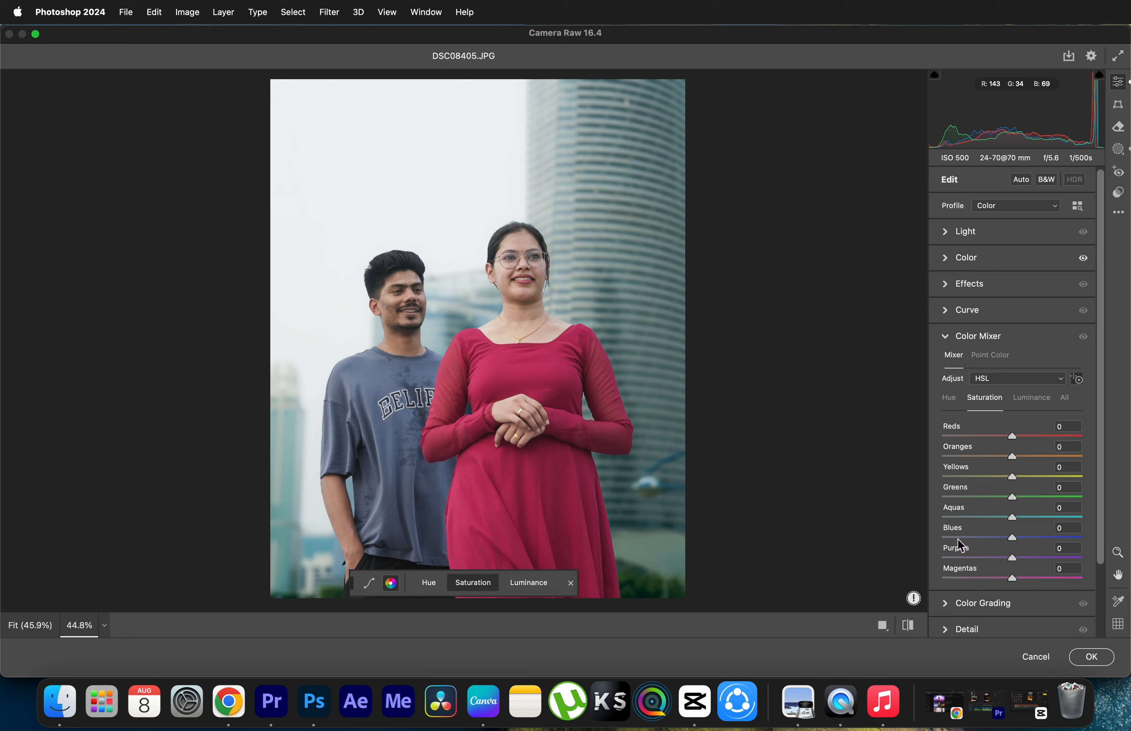
left_click_drag(1015, 437, 1022, 436)
mouse_move(1012, 537)
left_mouse_down()
mouse_move(1024, 539)
mouse_move(982, 543)
mouse_move(1025, 545)
left_mouse_up()
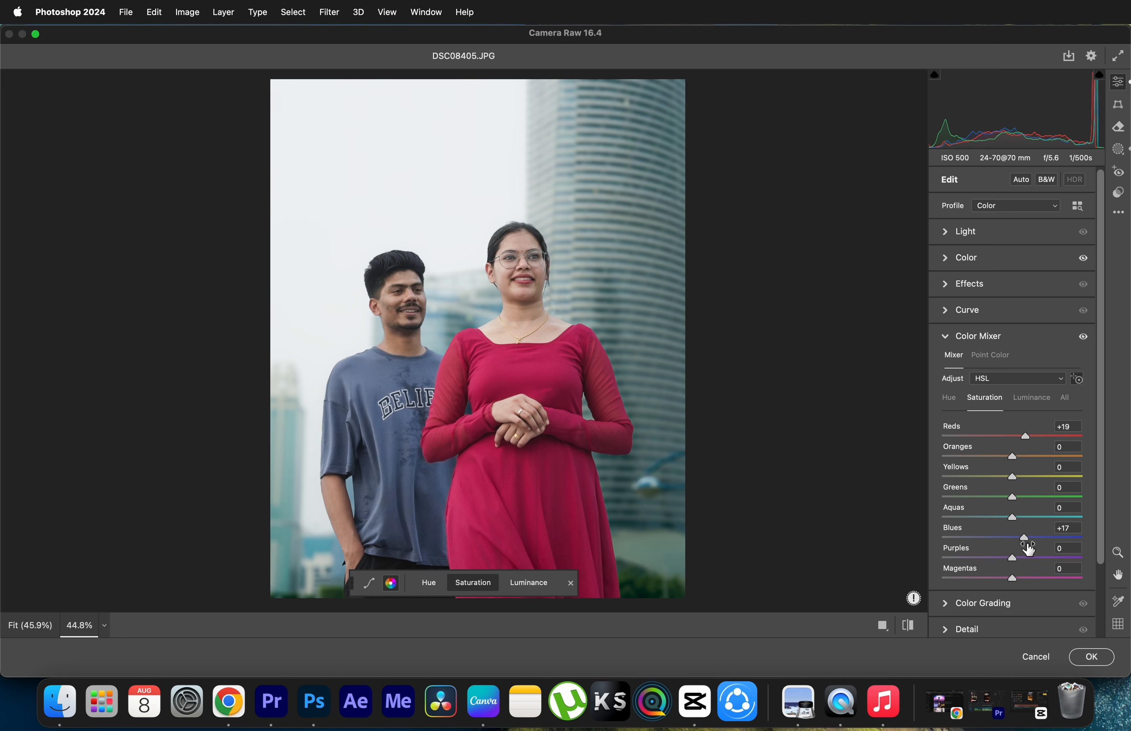
Step: Raise the Oranges luminance in the color mixer and apply the Camera Raw edits to the layer
left_click(1026, 401)
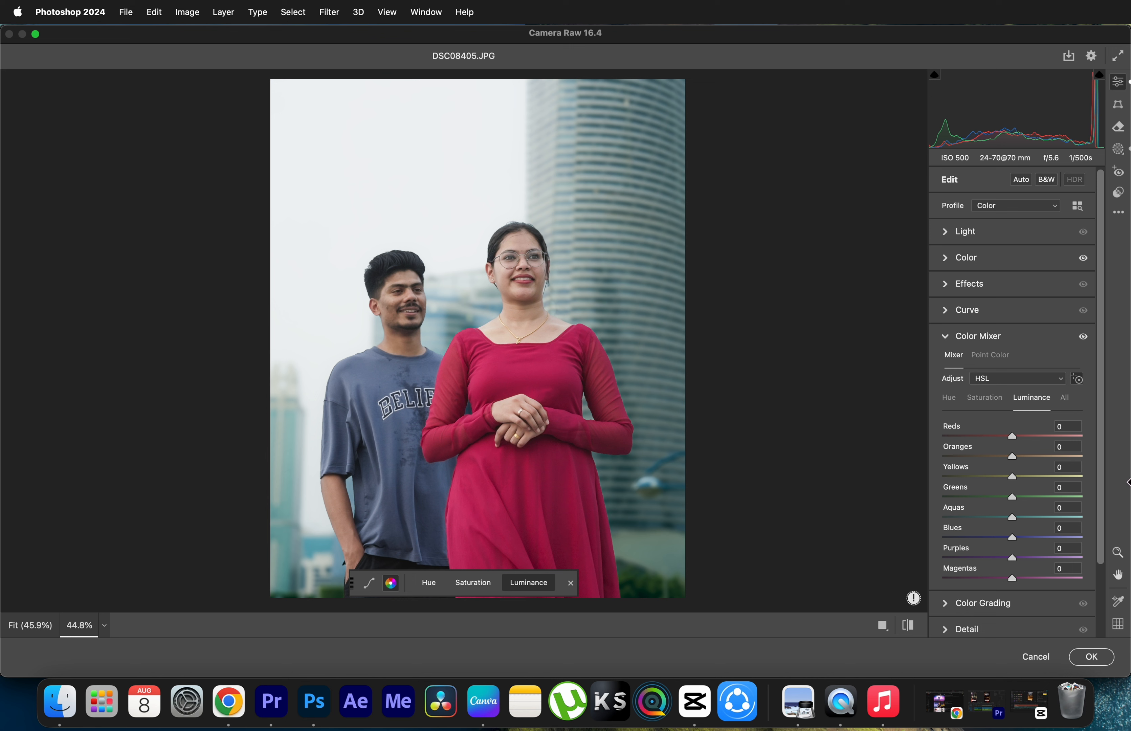
left_click_drag(1015, 458, 1046, 457)
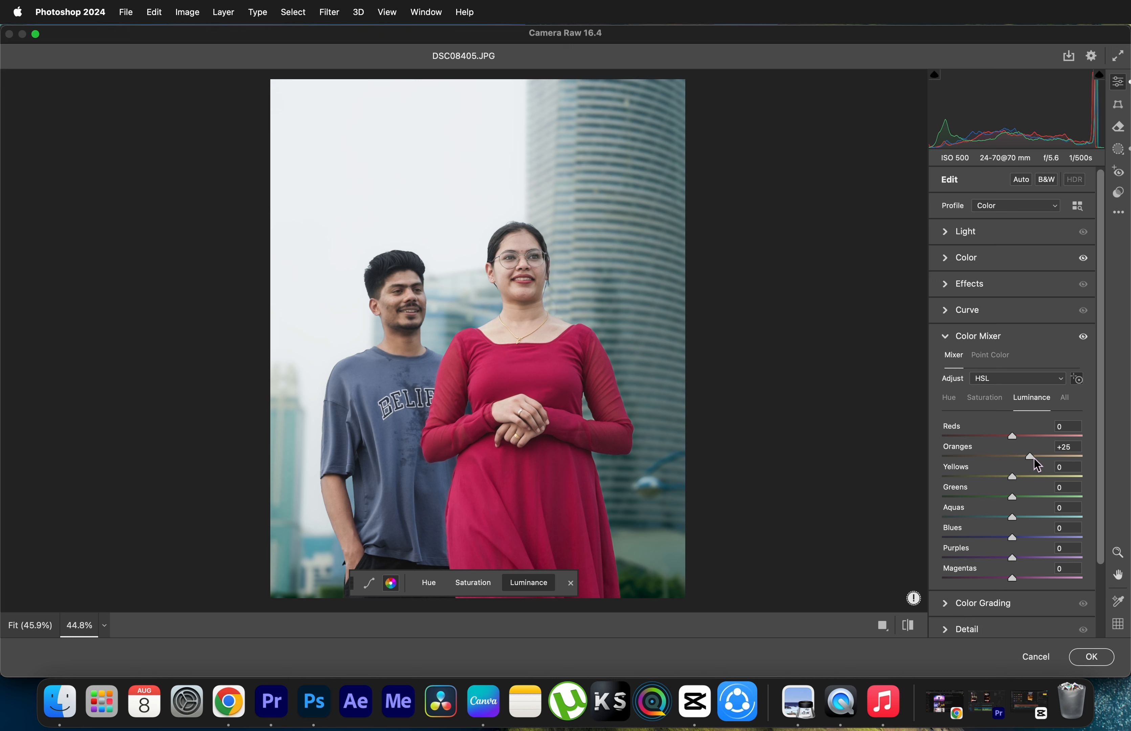
left_click_drag(1044, 456, 1043, 456)
left_click_drag(371, 509, 369, 509)
key("m")
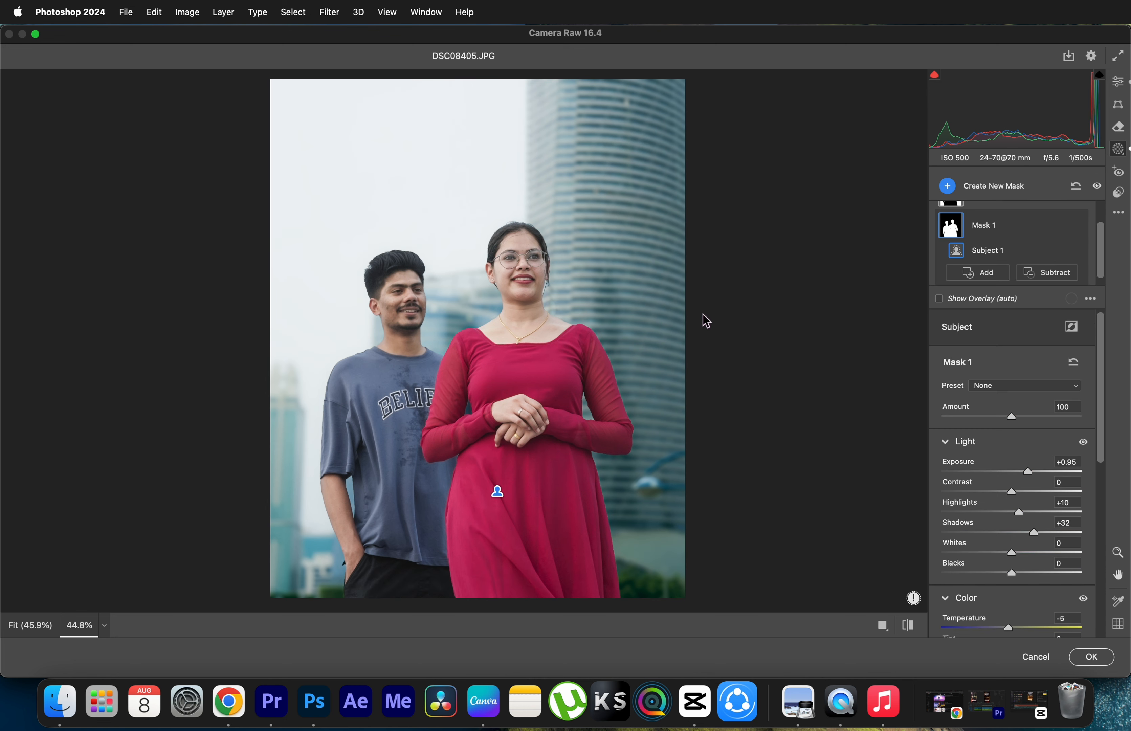
left_click(1093, 657)
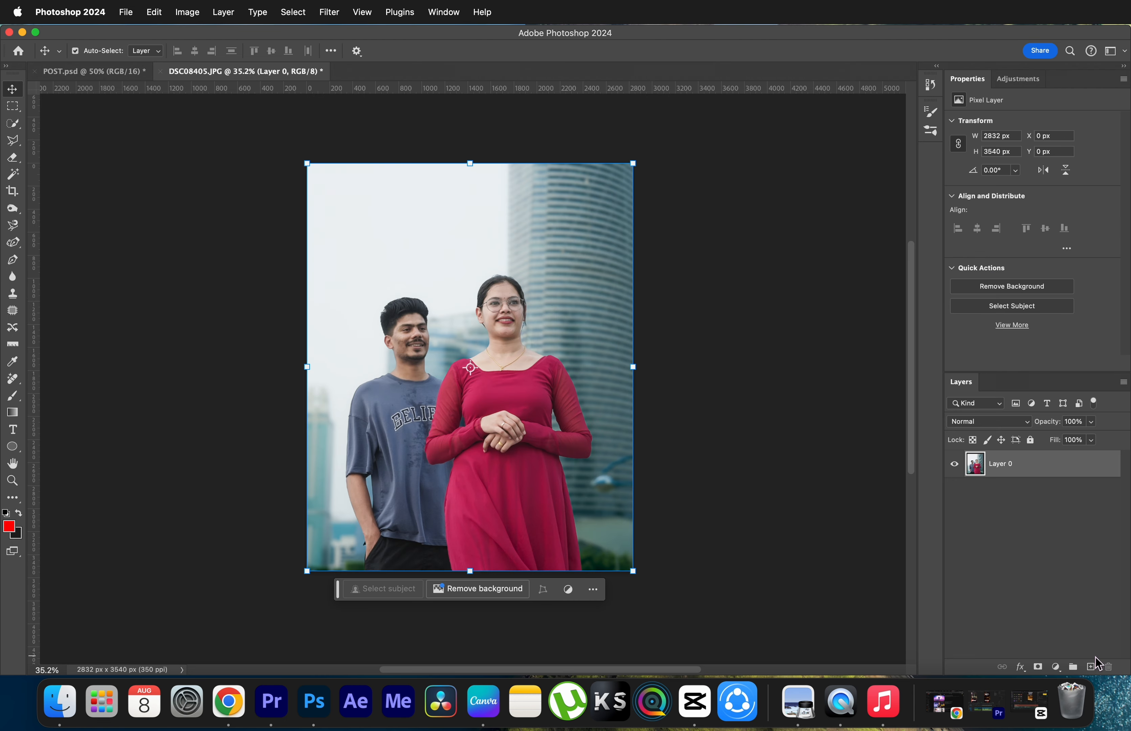
Step: Select the two people with Select Subject, using the Cloud (Detailed results) processing option
left_click(833, 497)
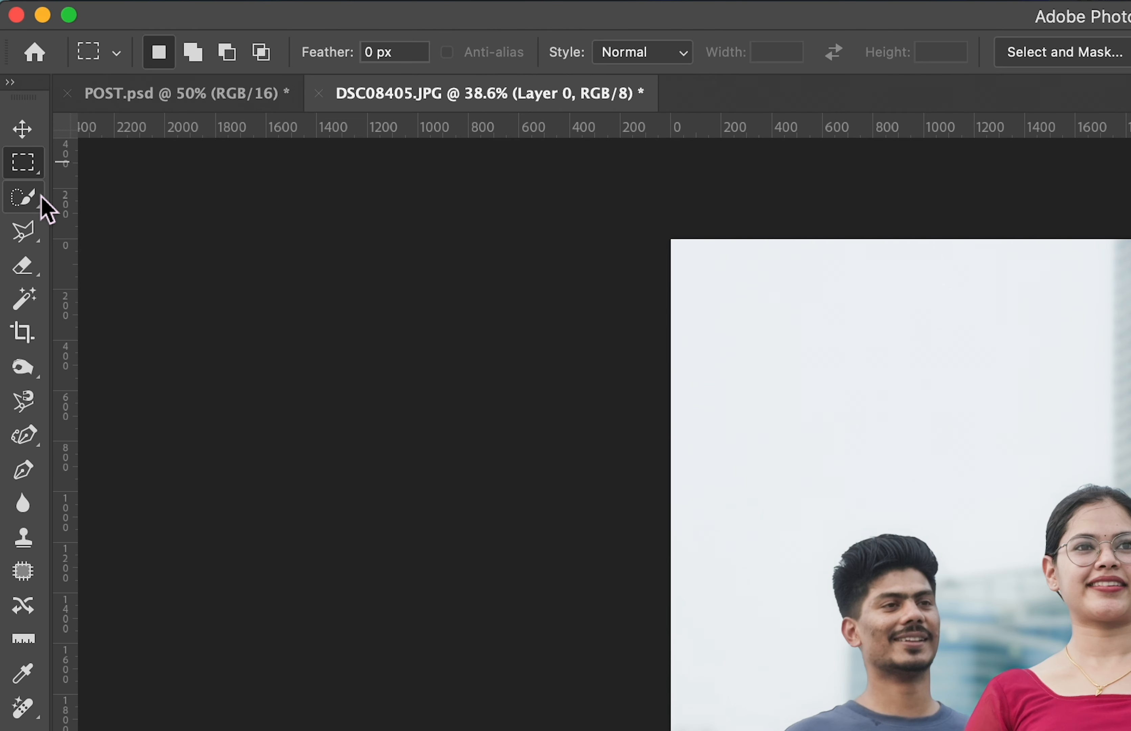
left_click(13, 123)
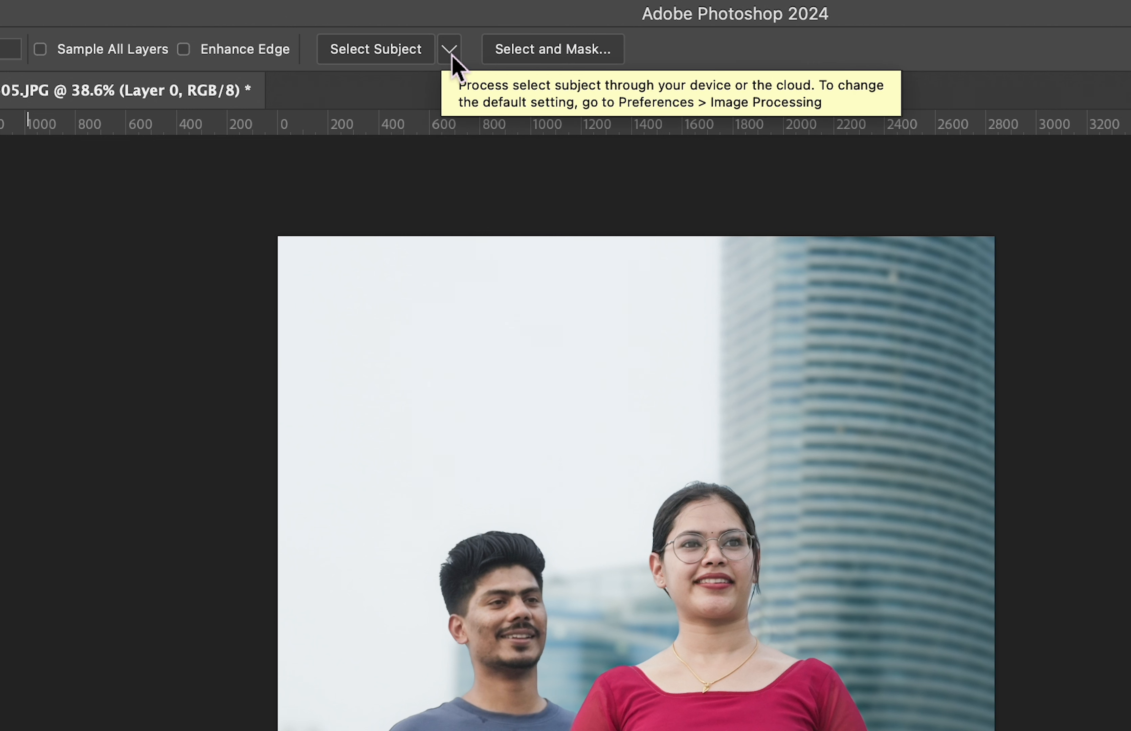
left_click(450, 52)
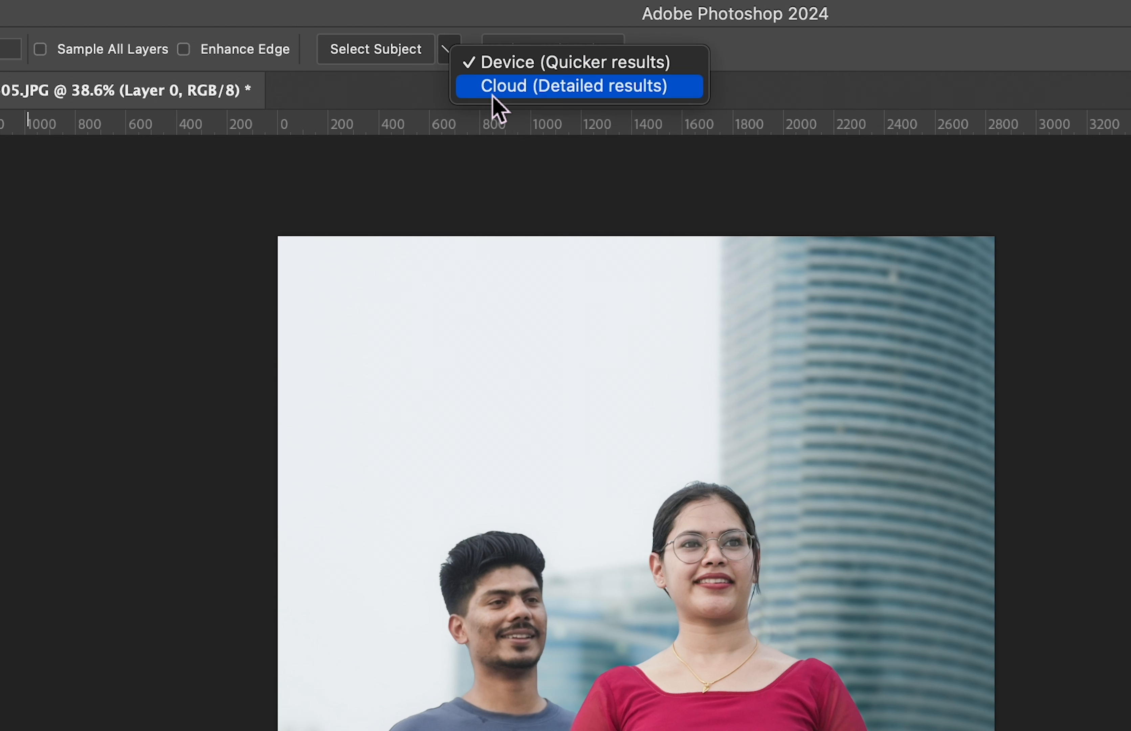
left_click(640, 97)
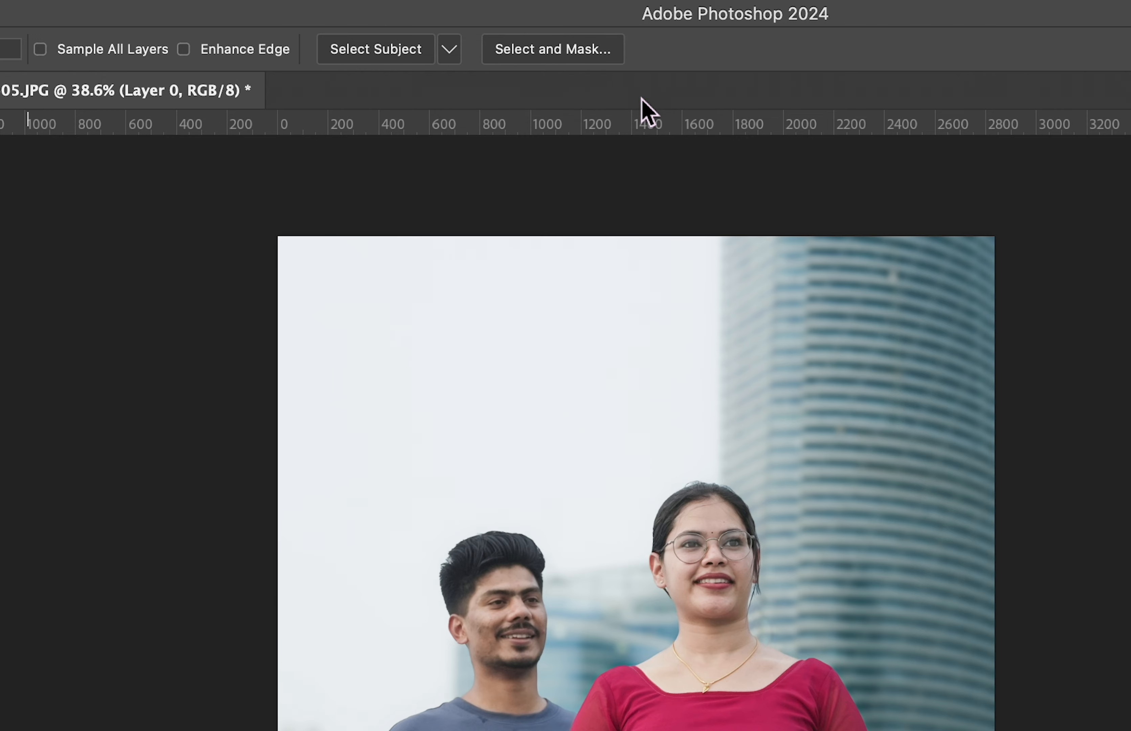
left_click(372, 53)
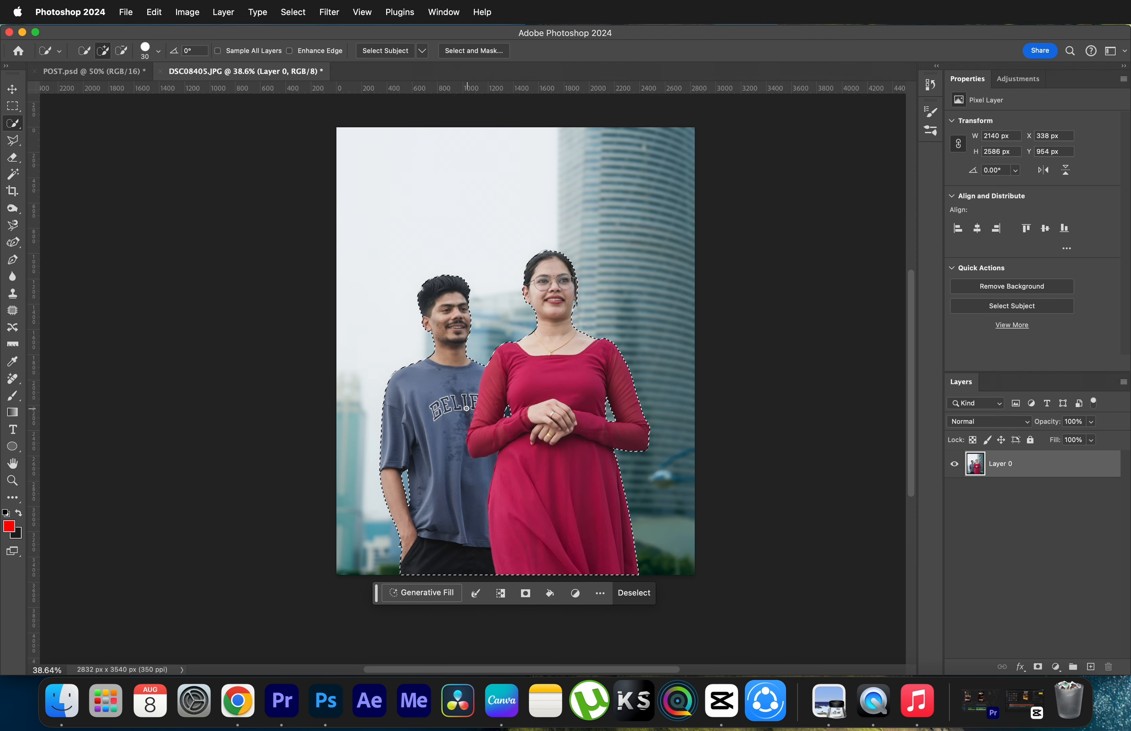
Step: Copy the selected people onto a new layer and toggle the original layer's visibility to check the cutout
scroll(467, 408, "up", 1)
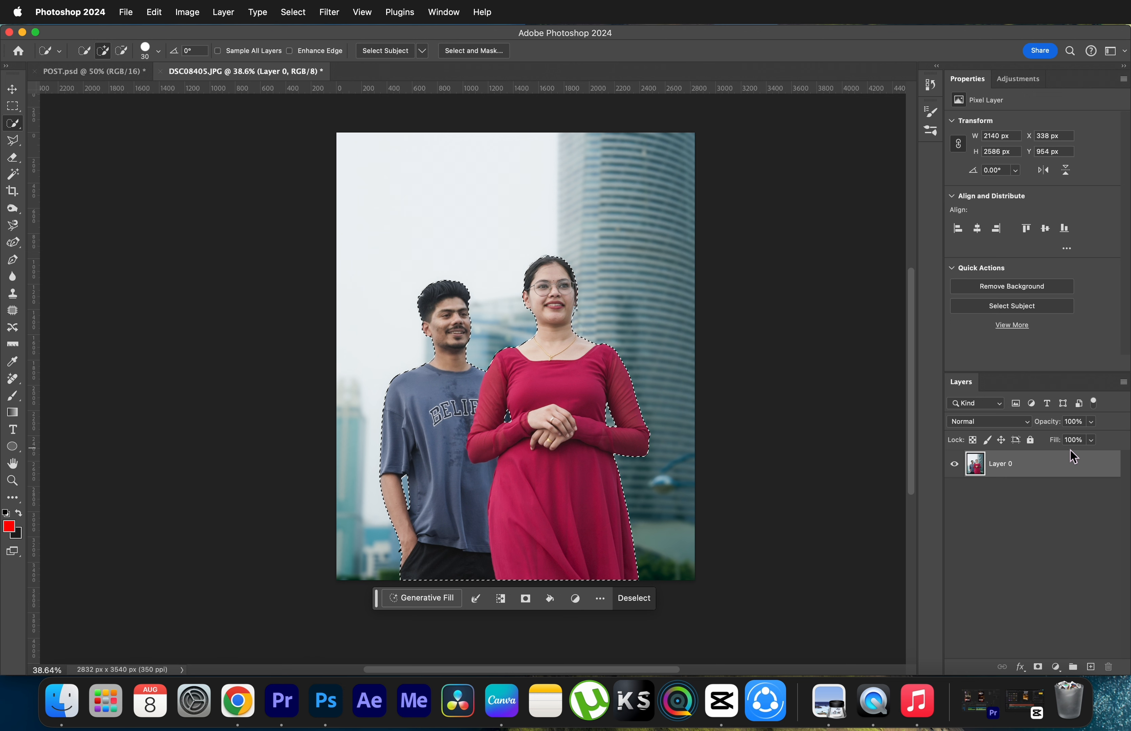
key("super+j")
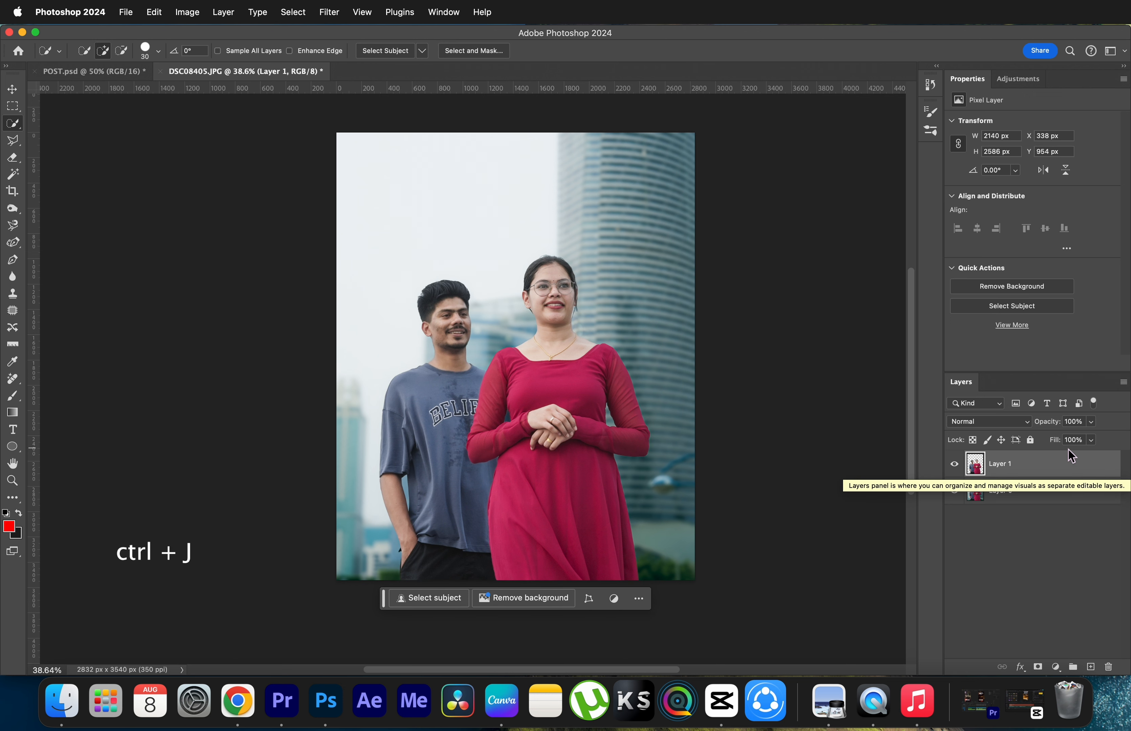
left_click(957, 491)
left_click(959, 493)
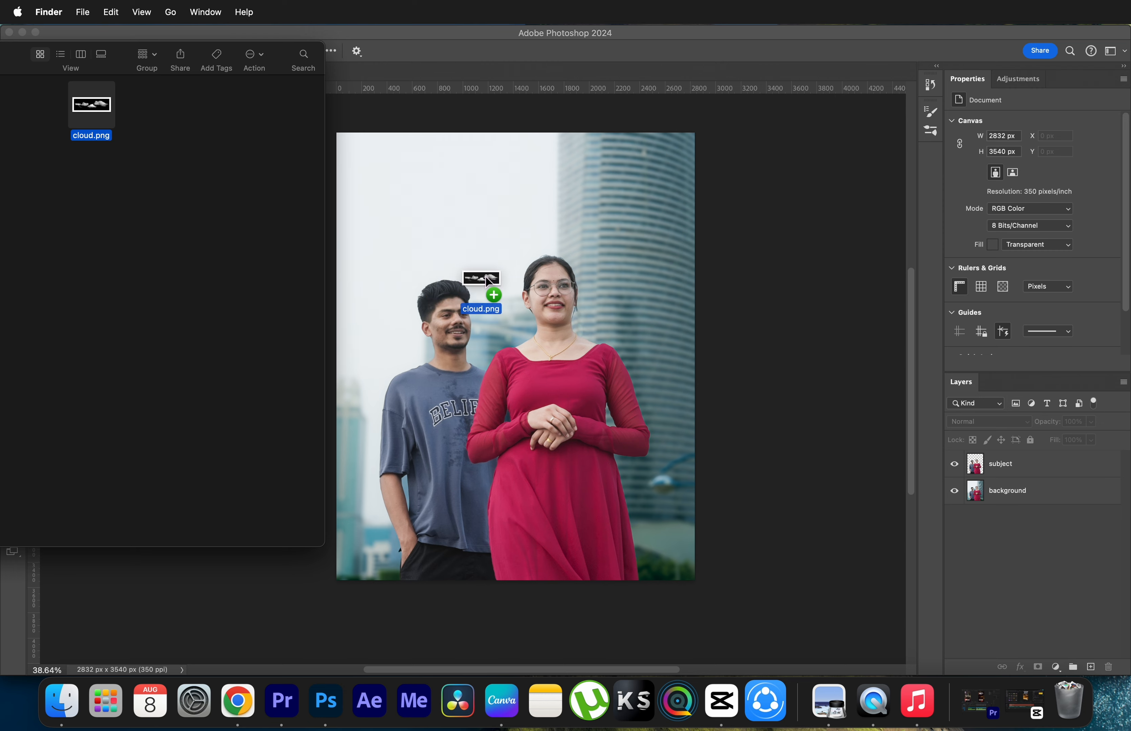
Step: Place cloud.png into the portrait document and move the subject layer above the cloud layer
left_click_drag(488, 282, 484, 278)
key("Return")
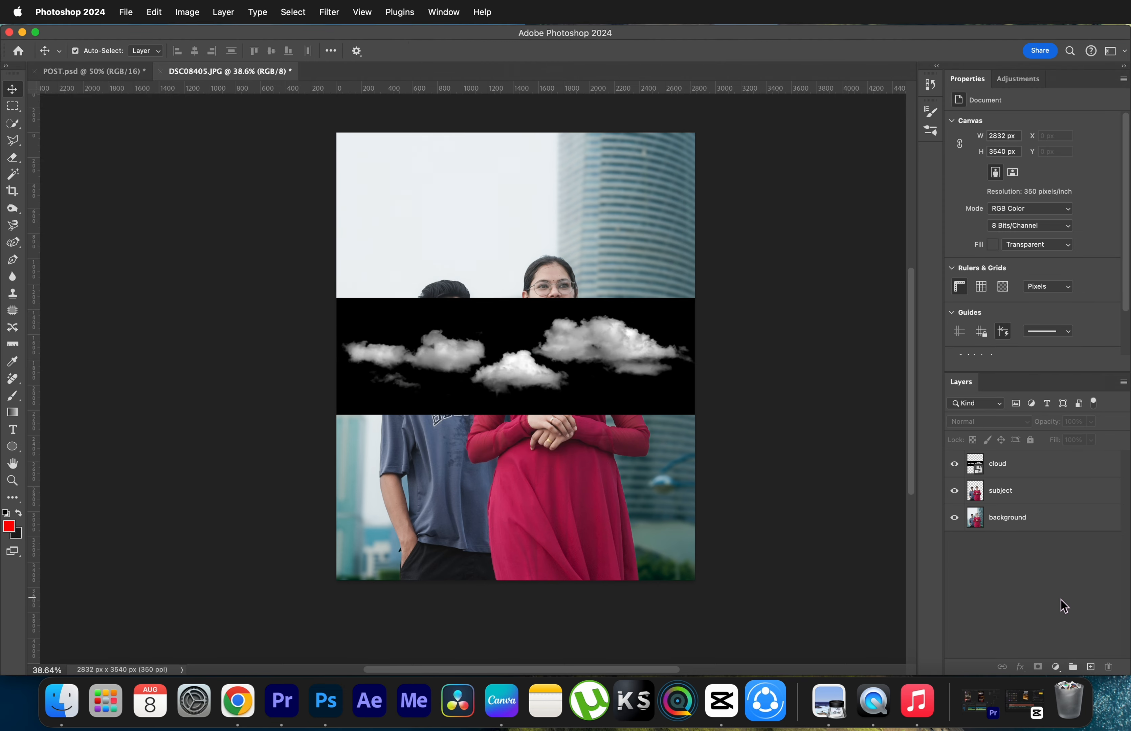
left_click(993, 494)
left_click_drag(1009, 494, 999, 466)
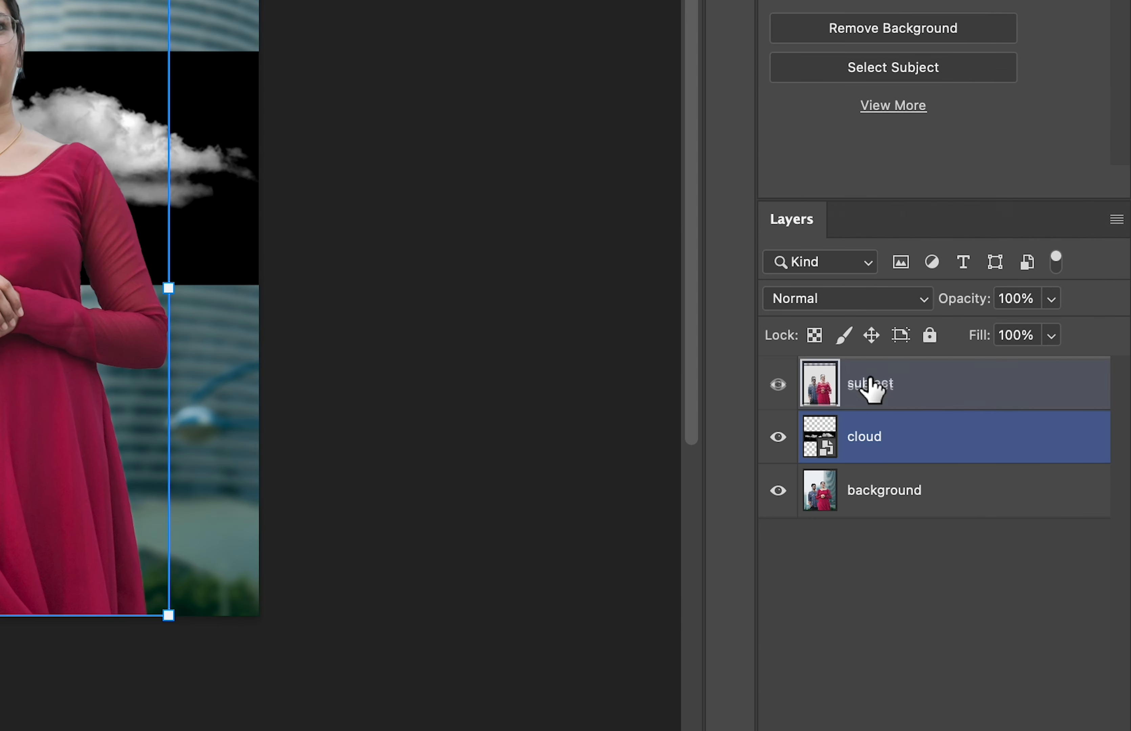
Step: Set the cloud layer's blend mode to Screen
left_click(235, 124)
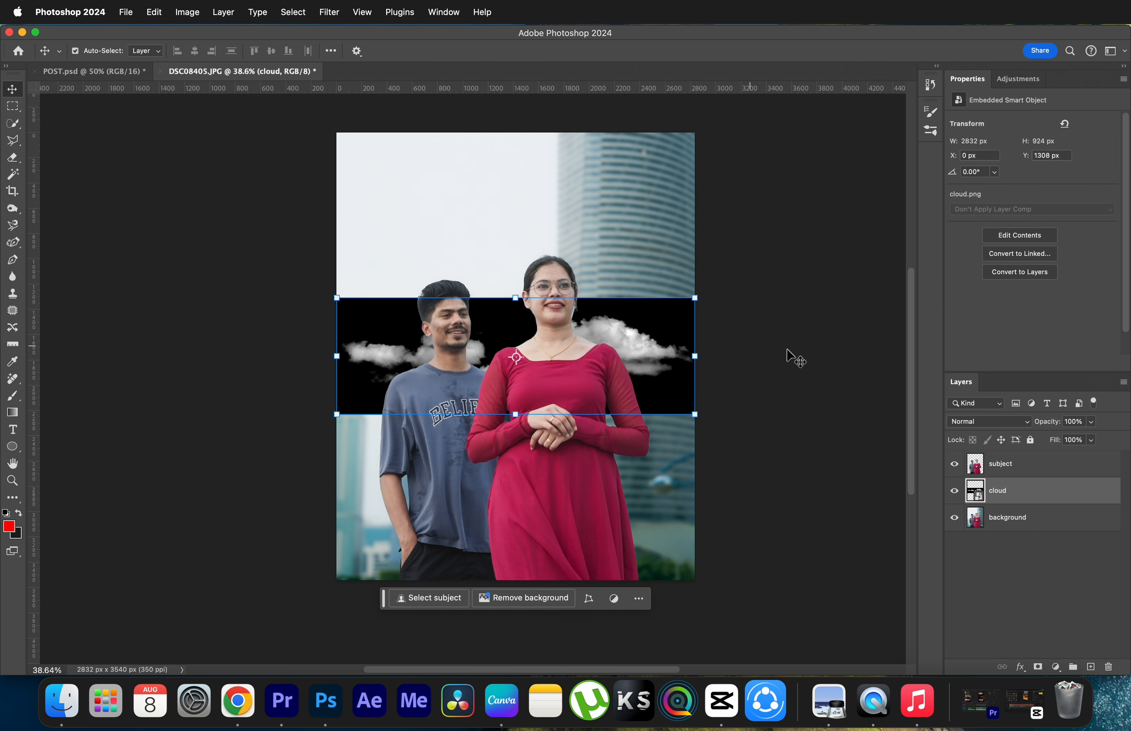
left_click(987, 422)
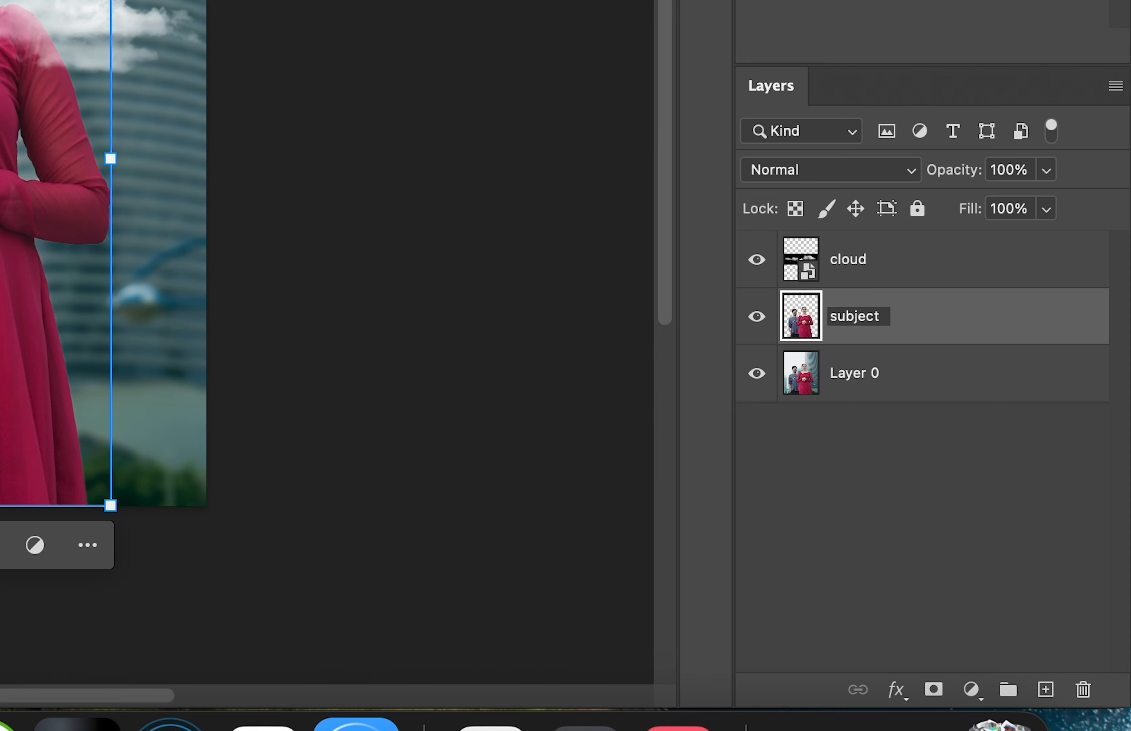
Step: Name the cutout layer "subject" and the original photo layer "background"
key("Return")
left_click(864, 373)
double_click(864, 373)
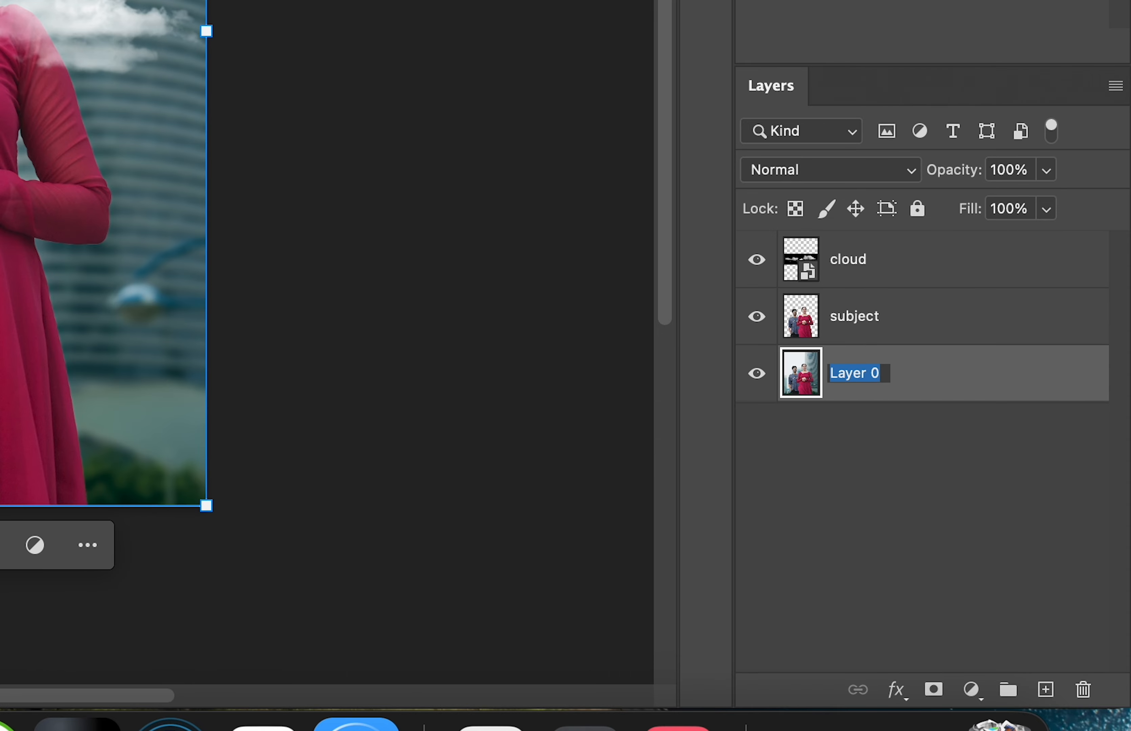
type("bac")
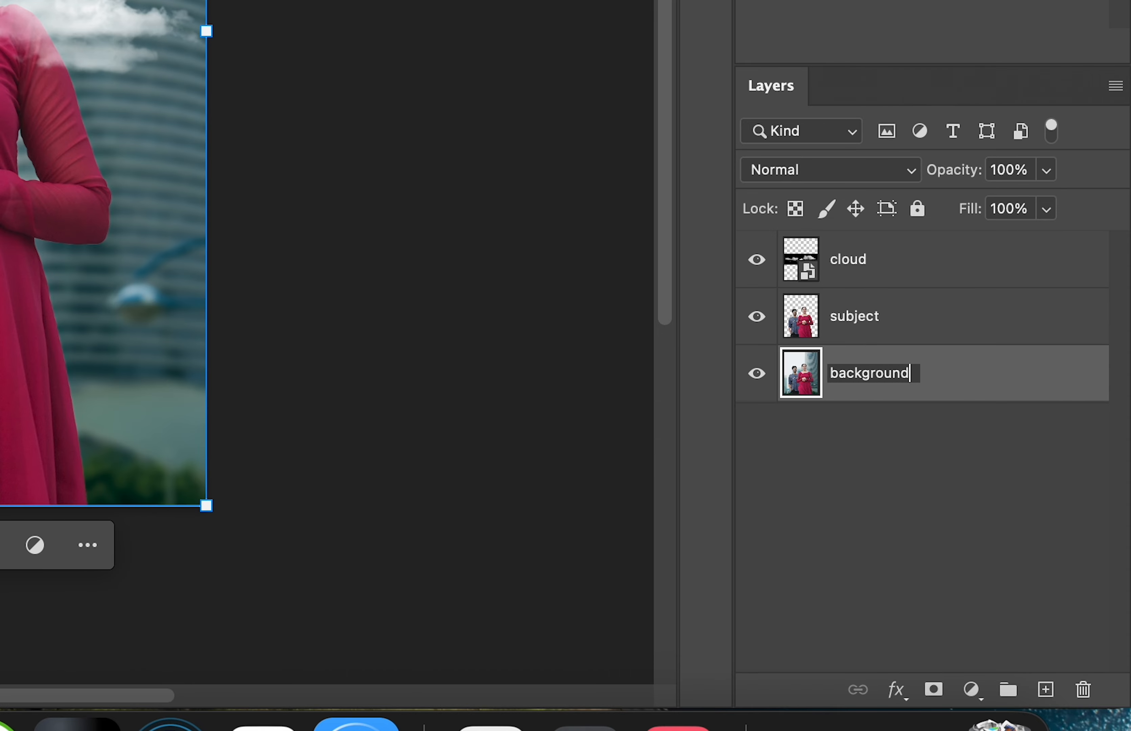
type("kground")
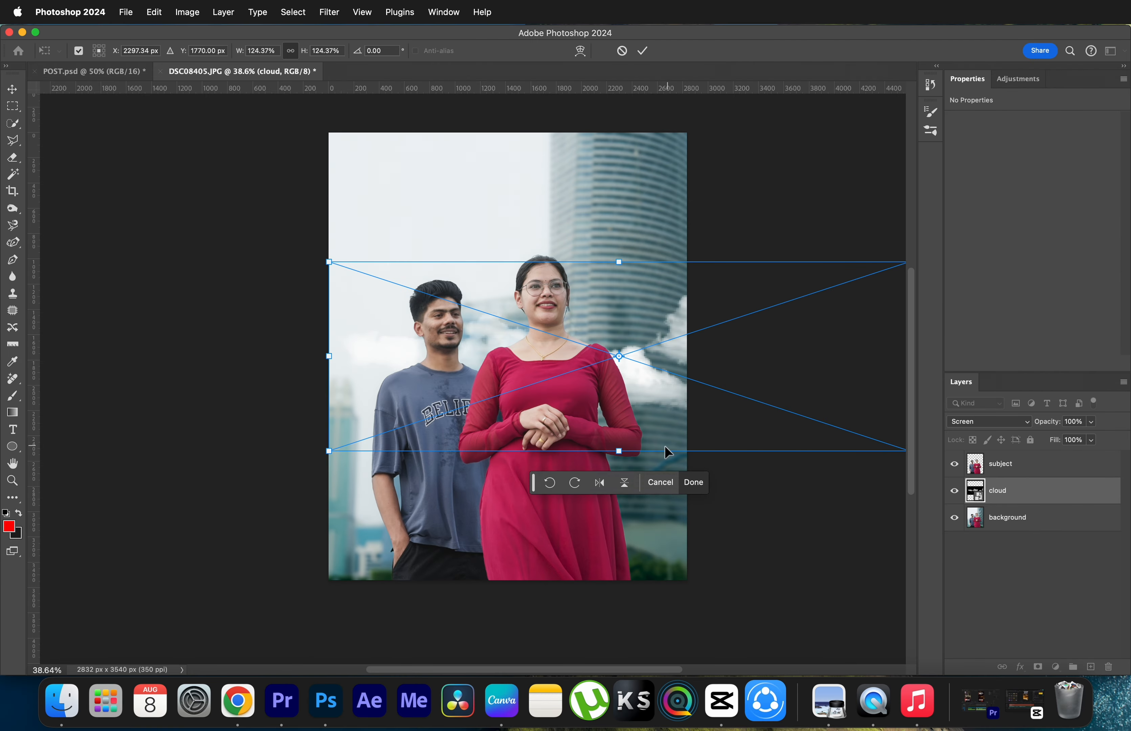
Step: Move the cloud layer up over the sky and enlarge it to about 5424 × 1770 px
left_click_drag(644, 379, 602, 187)
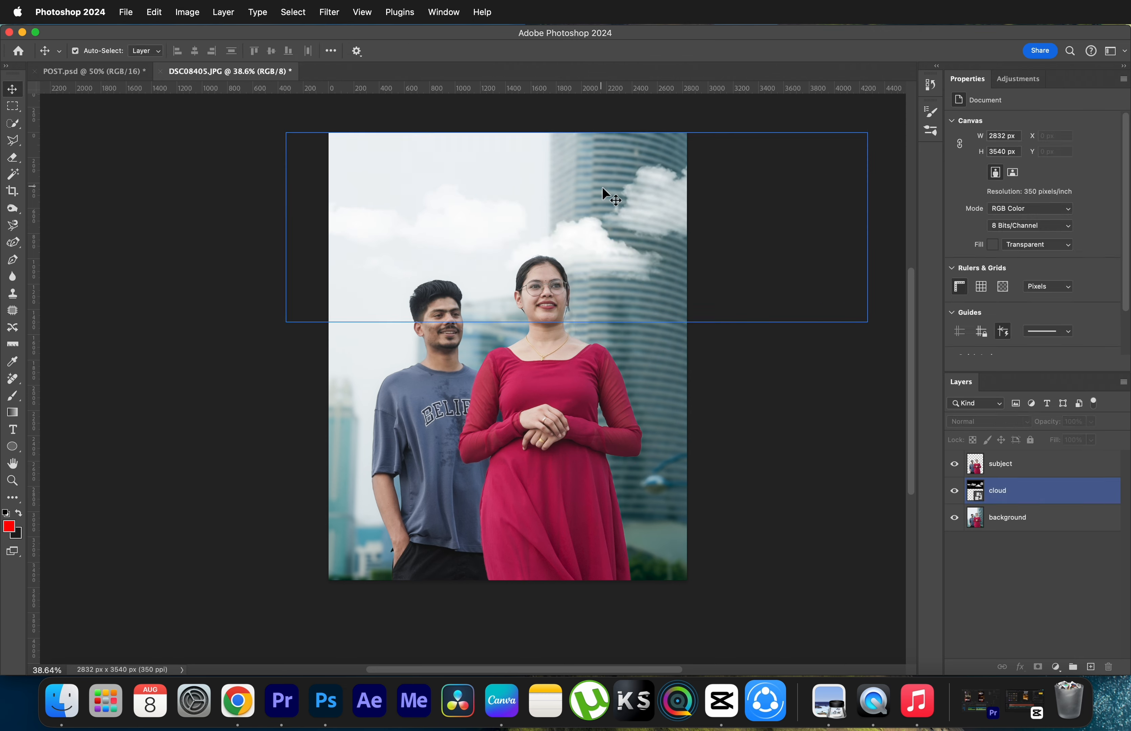
left_click(601, 188)
left_click_drag(576, 322, 591, 361)
left_click_drag(608, 261, 572, 255)
left_click(1027, 600)
left_click(643, 209)
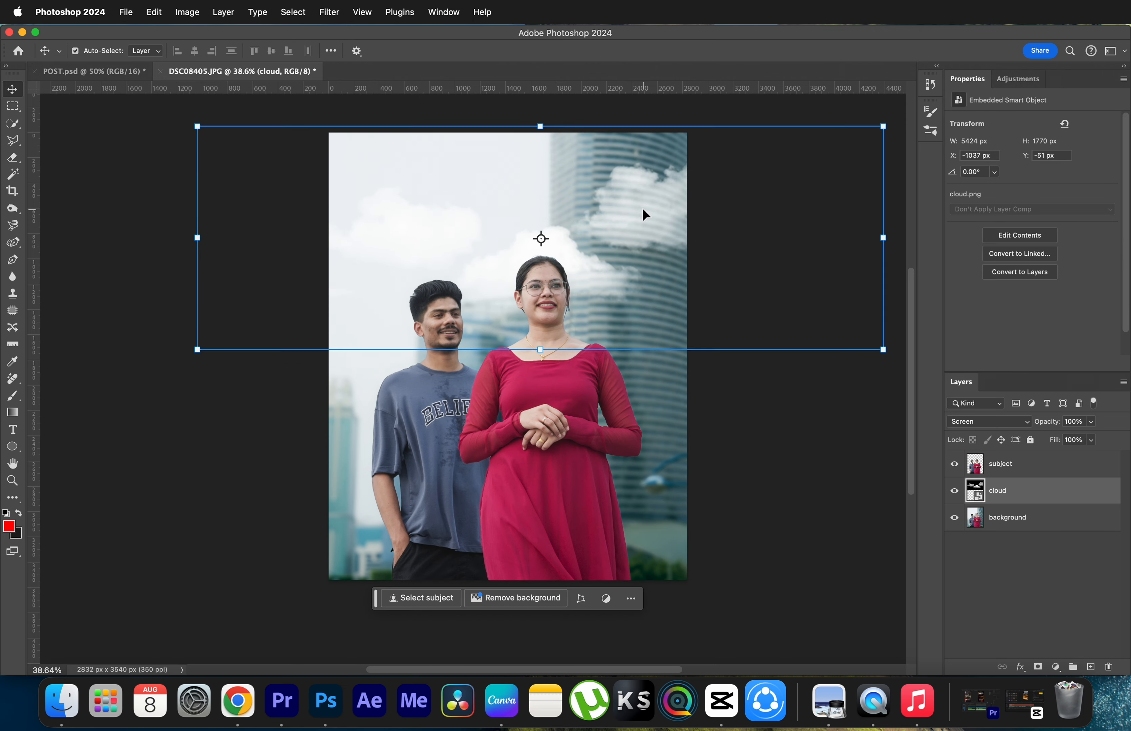
Step: Apply a Gaussian Blur with a radius of 150.1 pixels to the cloud layer
left_click(329, 12)
mouse_move(335, 179)
left_click(572, 225)
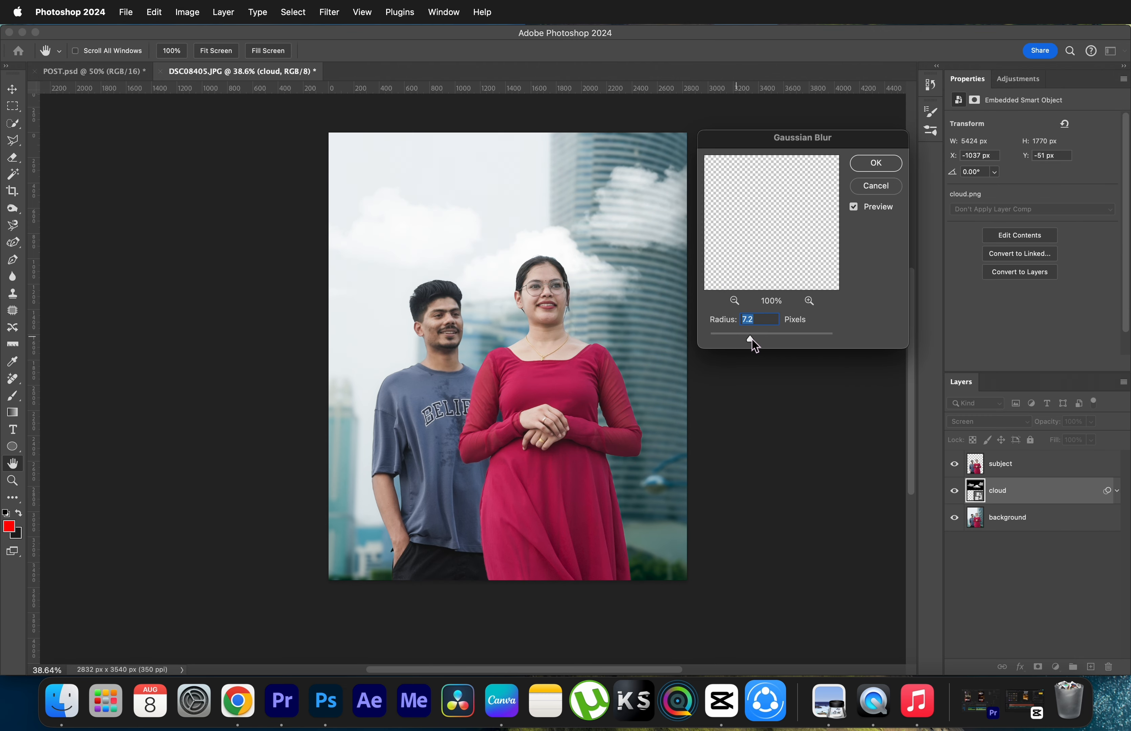
left_click_drag(751, 339, 800, 338)
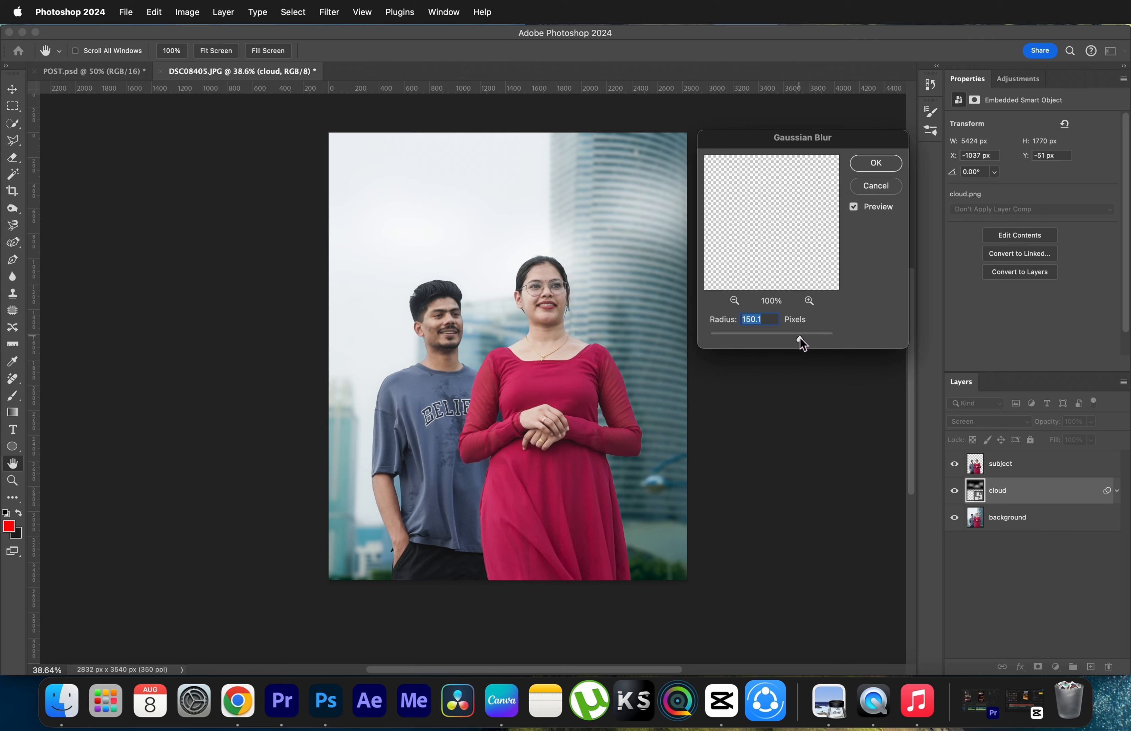
left_click(868, 169)
Step: Enlarge the cloud layer further to about 8064 × 3035 px and reduce its opacity to 67%
left_click_drag(540, 399, 542, 399)
key("super+z")
left_click_drag(540, 351, 542, 370)
left_click_drag(630, 240, 630, 223)
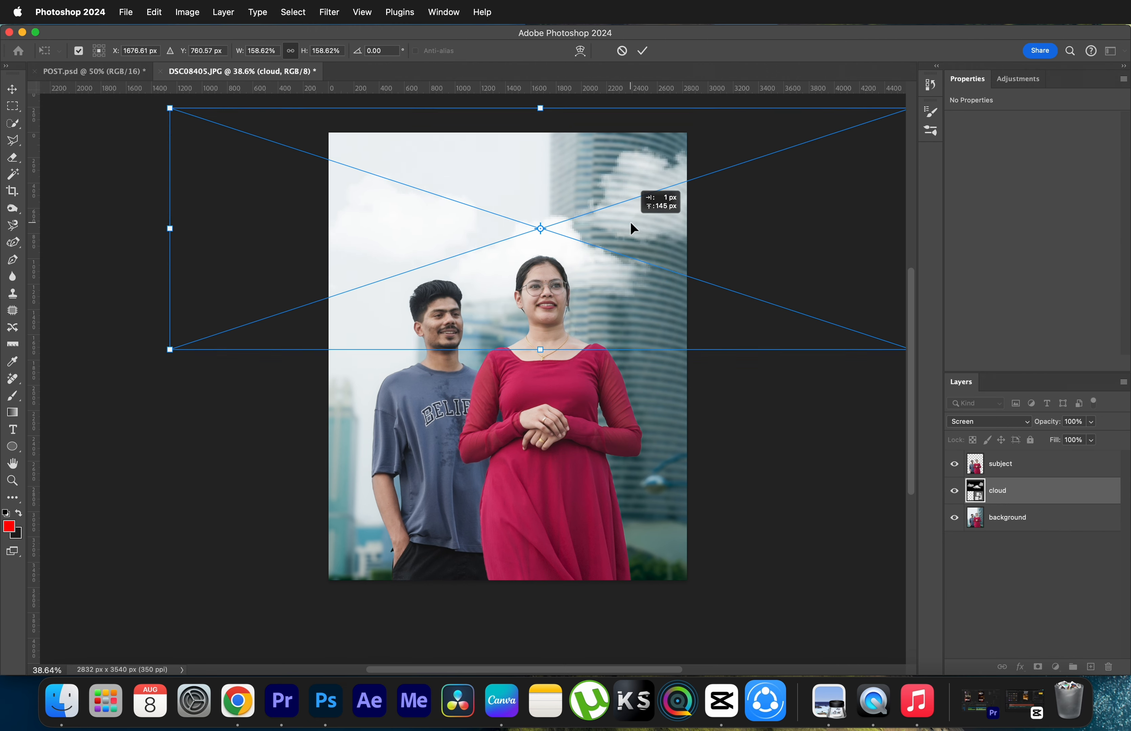
key("Return")
left_click_drag(1036, 430, 1027, 429)
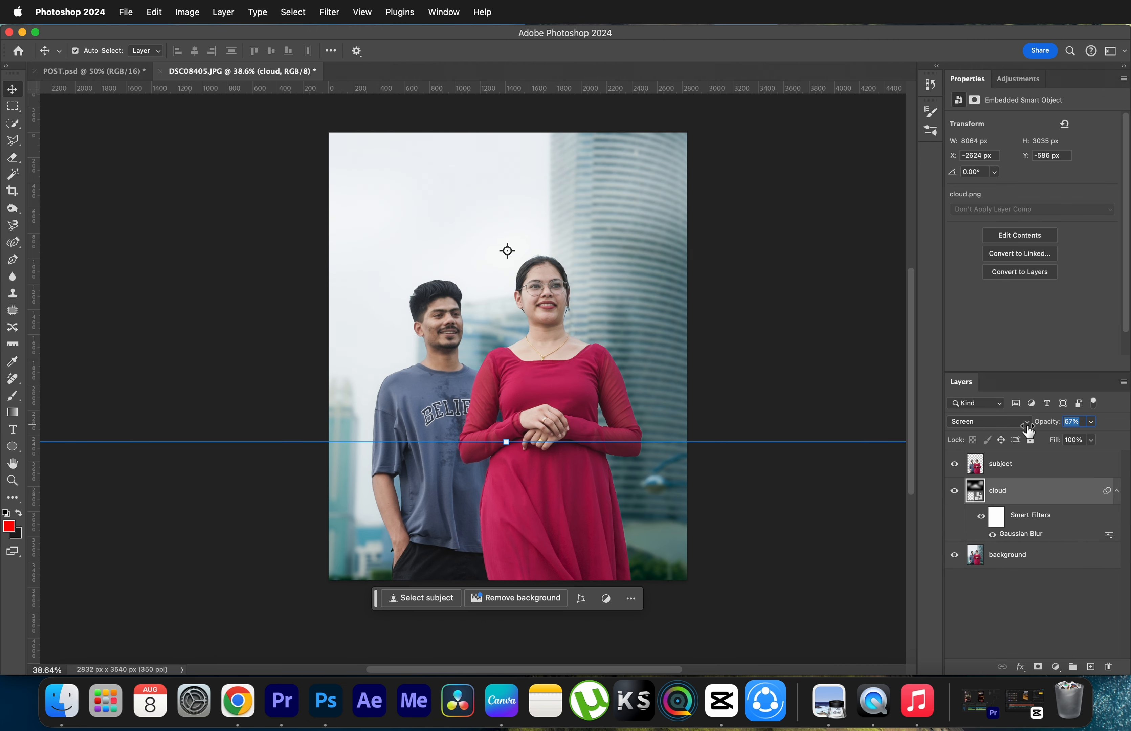
left_click(996, 630)
Step: Merge the background, cloud and subject layers into one layer named FINAL
left_click(1012, 560)
key("m")
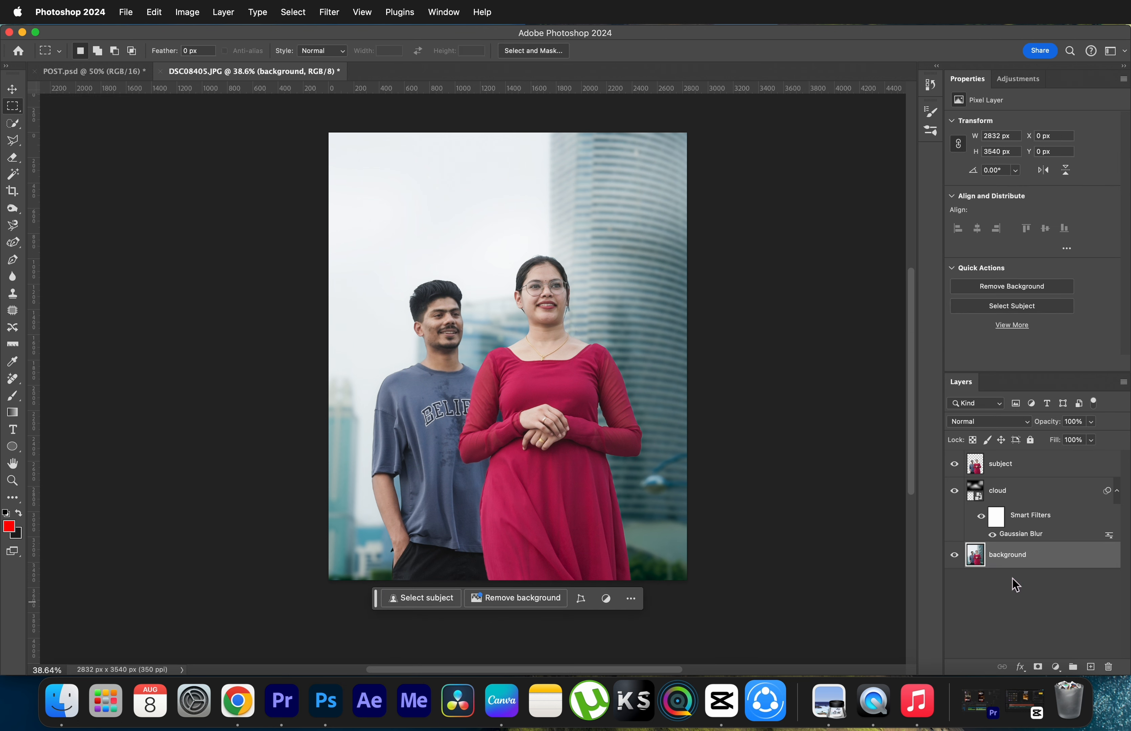
left_click(1001, 472, "super")
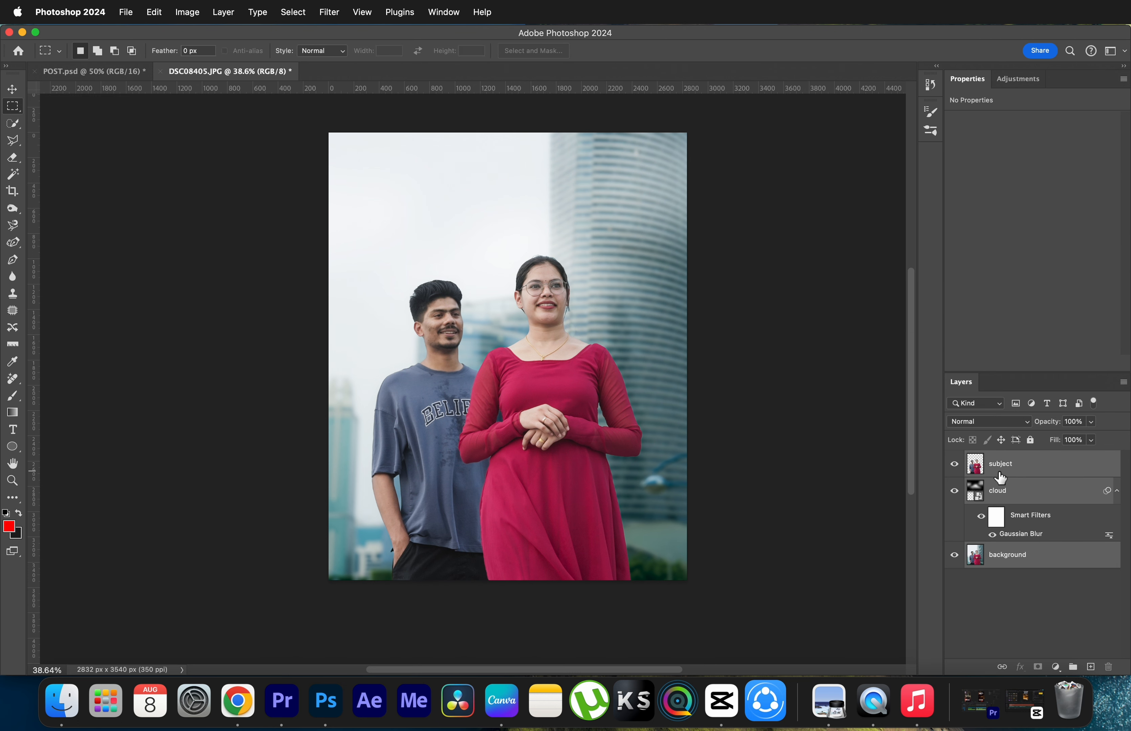
key("super+e")
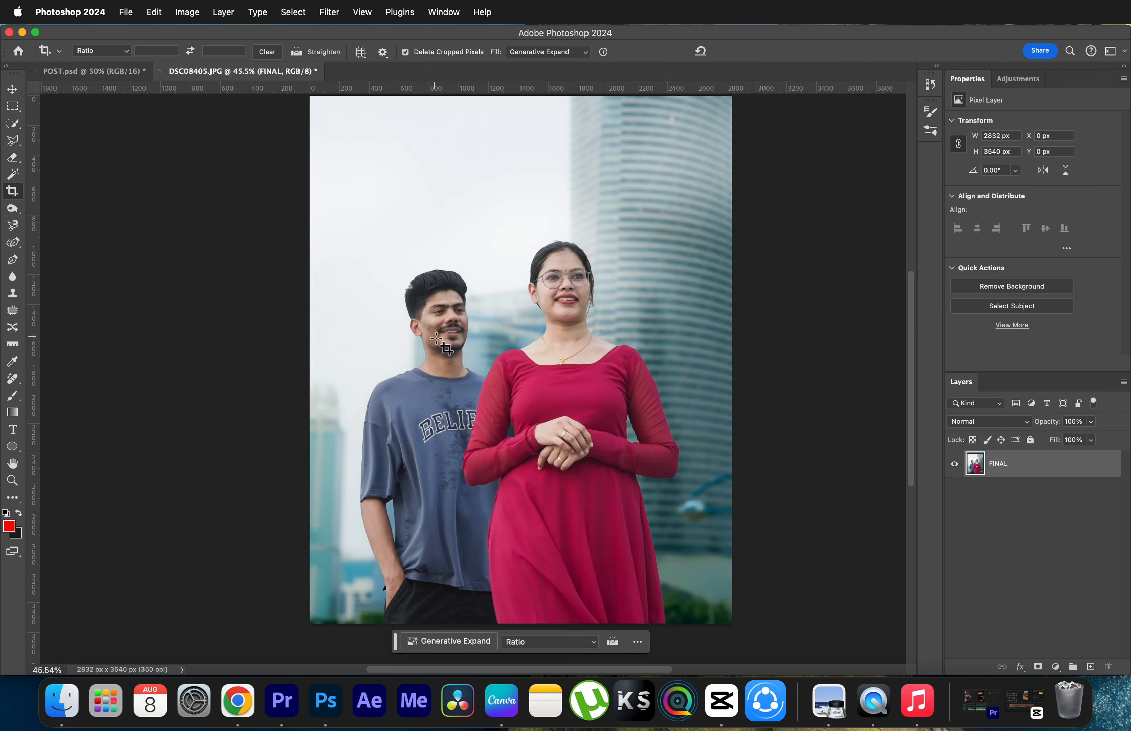
Step: Retouch the skin blemishes on the man's face with the Remove tool at brush size 35
scroll(436, 340, "up", 5)
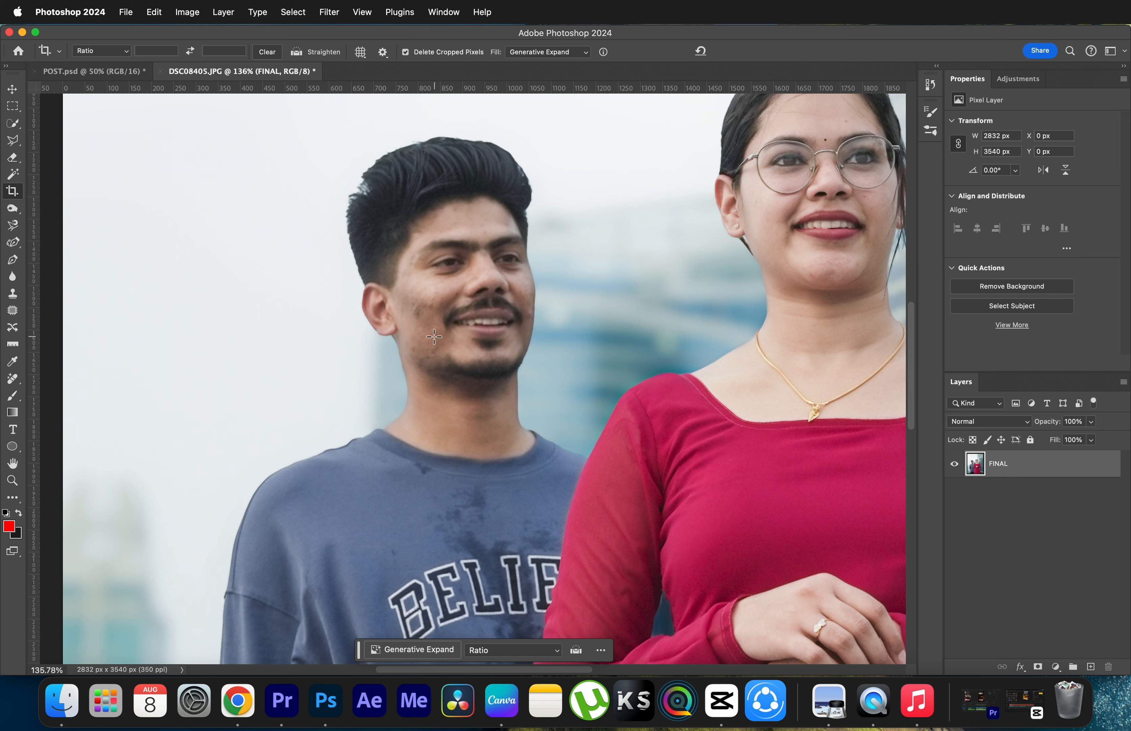
scroll(433, 336, "down", 2)
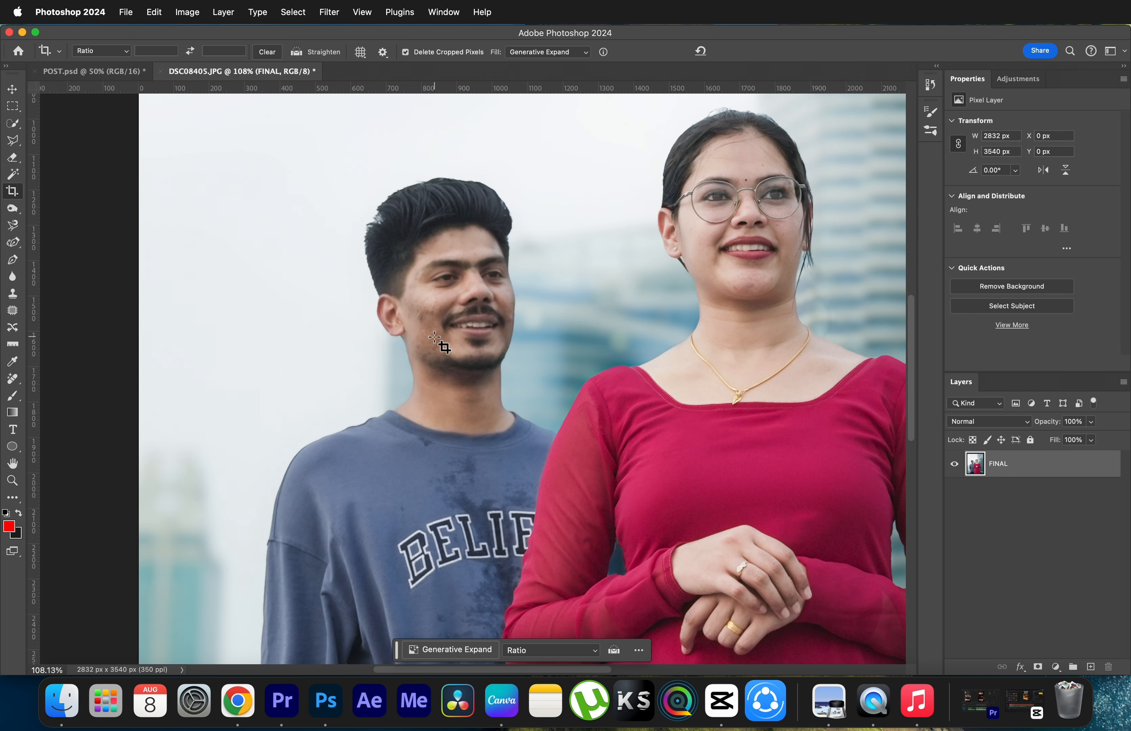
left_click(13, 380)
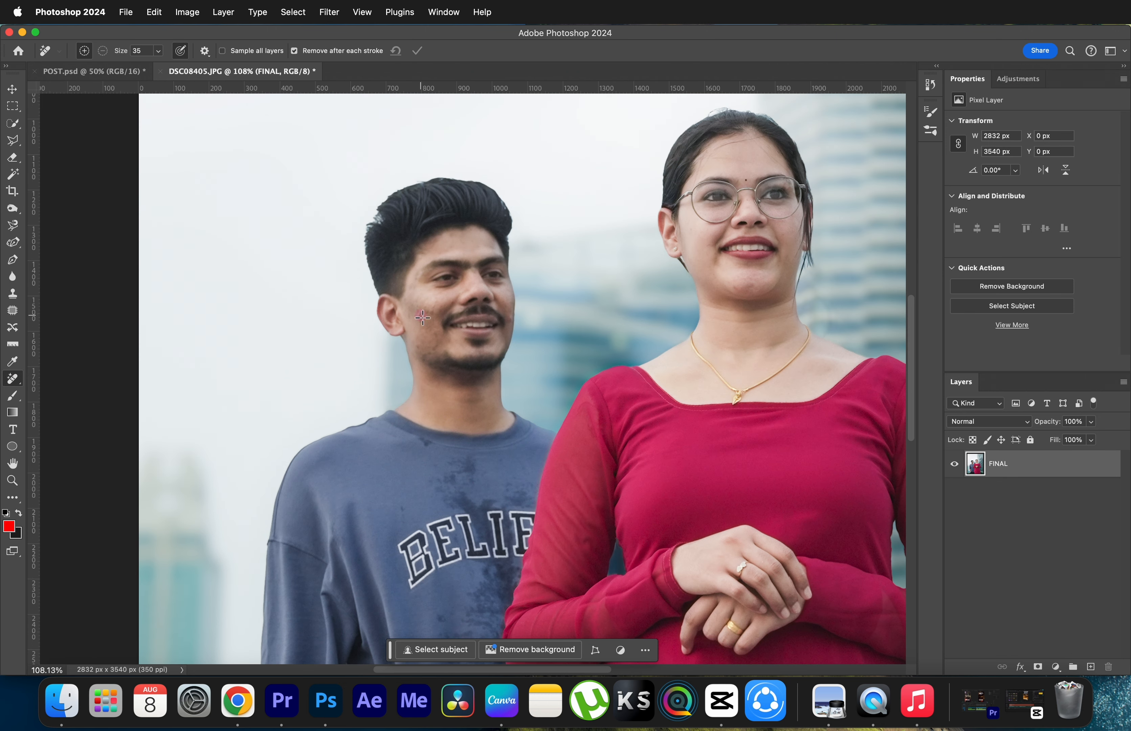
scroll(475, 301, "up", 3)
scroll(716, 269, "down", 5)
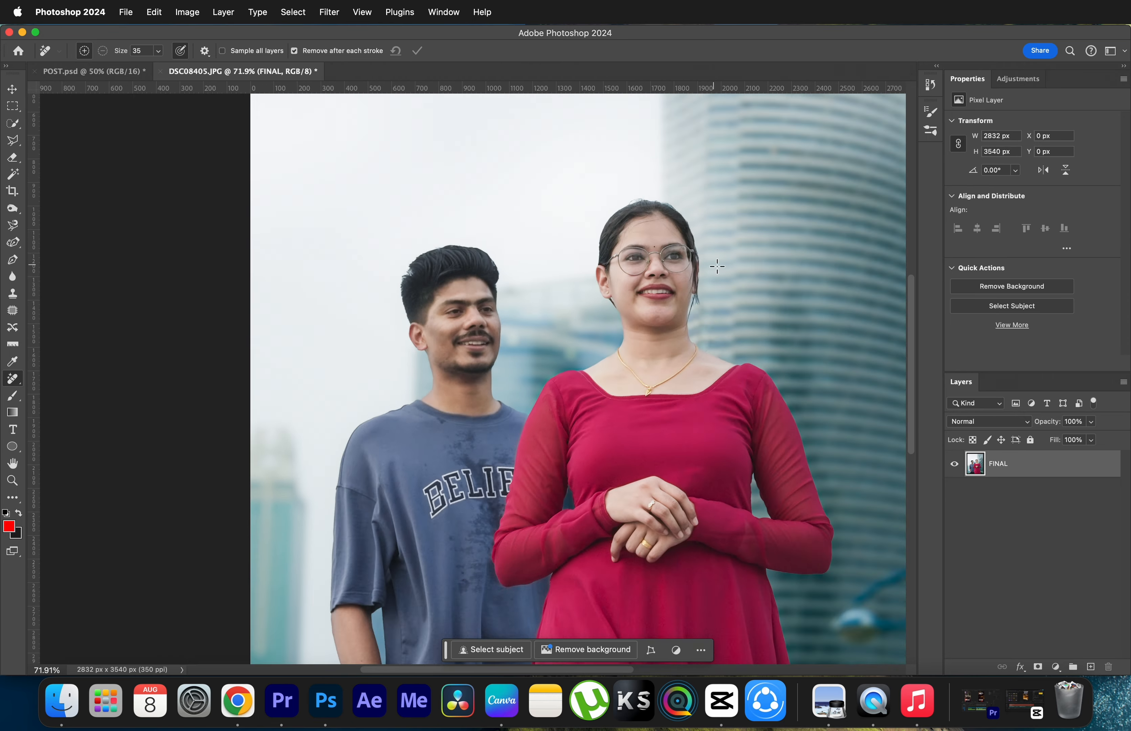
scroll(625, 262, "up", 2)
scroll(625, 262, "down", 4)
Step: Select the stained shirt areas above and below the lettering with the Polygonal Lasso and run Generative Fill with the prompt "."
left_click(14, 91)
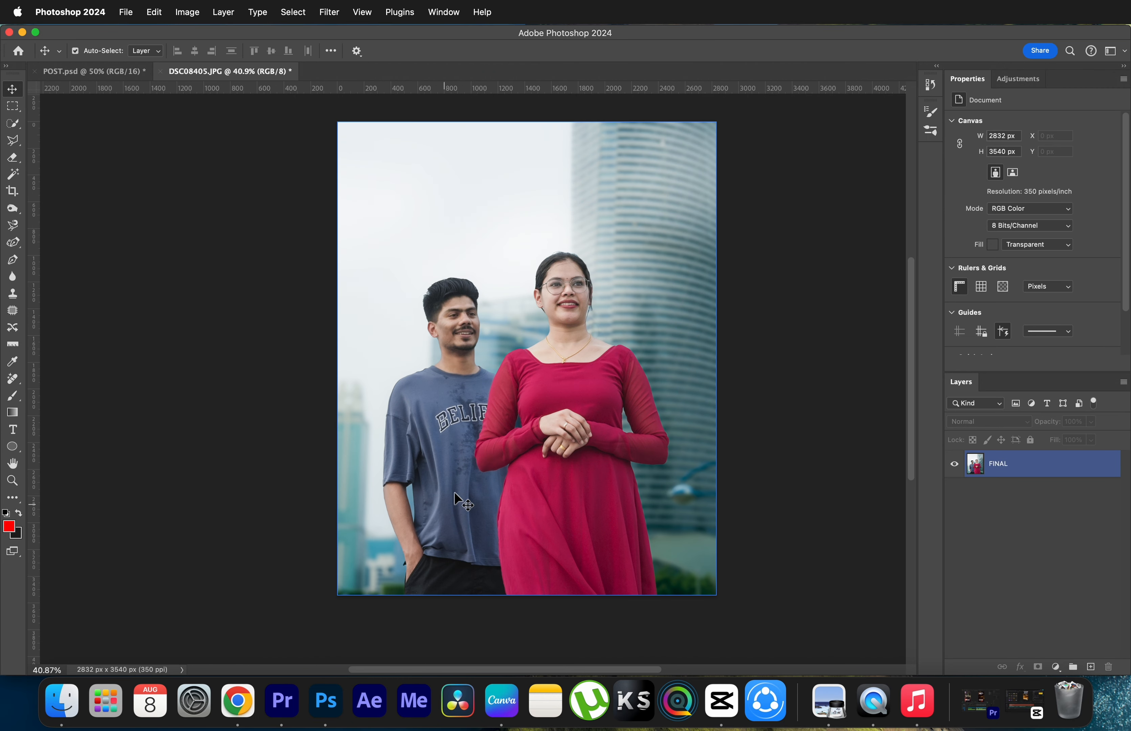
scroll(436, 375, "up", 2)
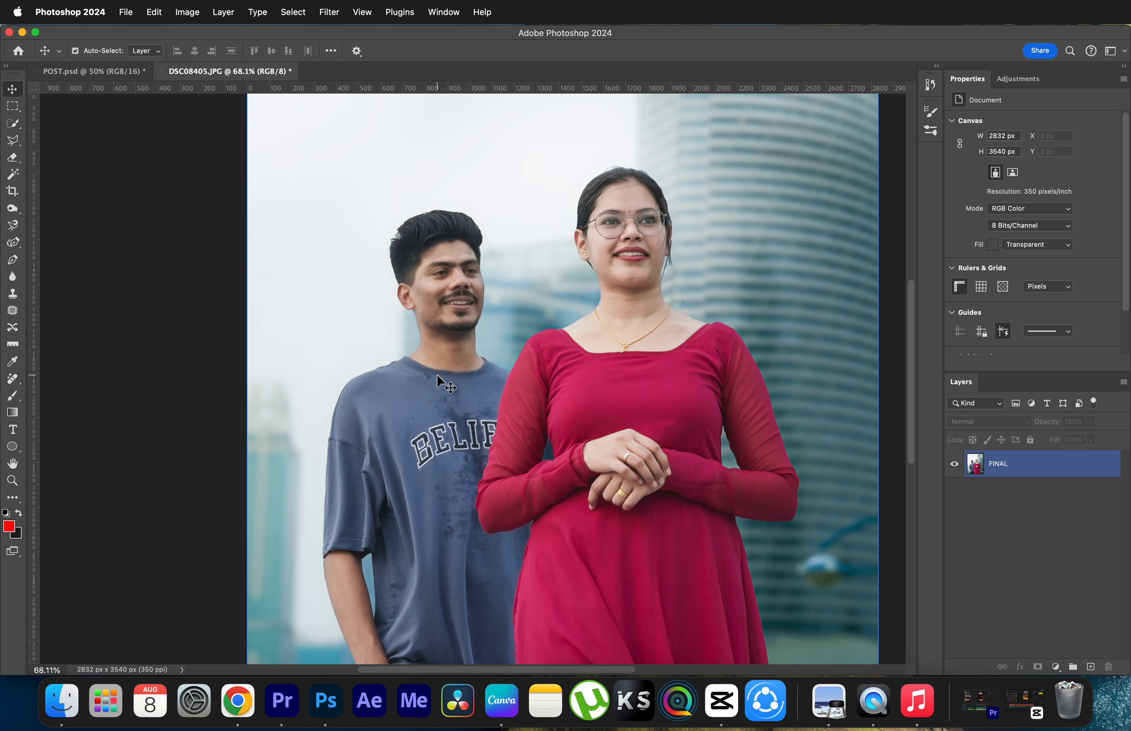
left_click(143, 341)
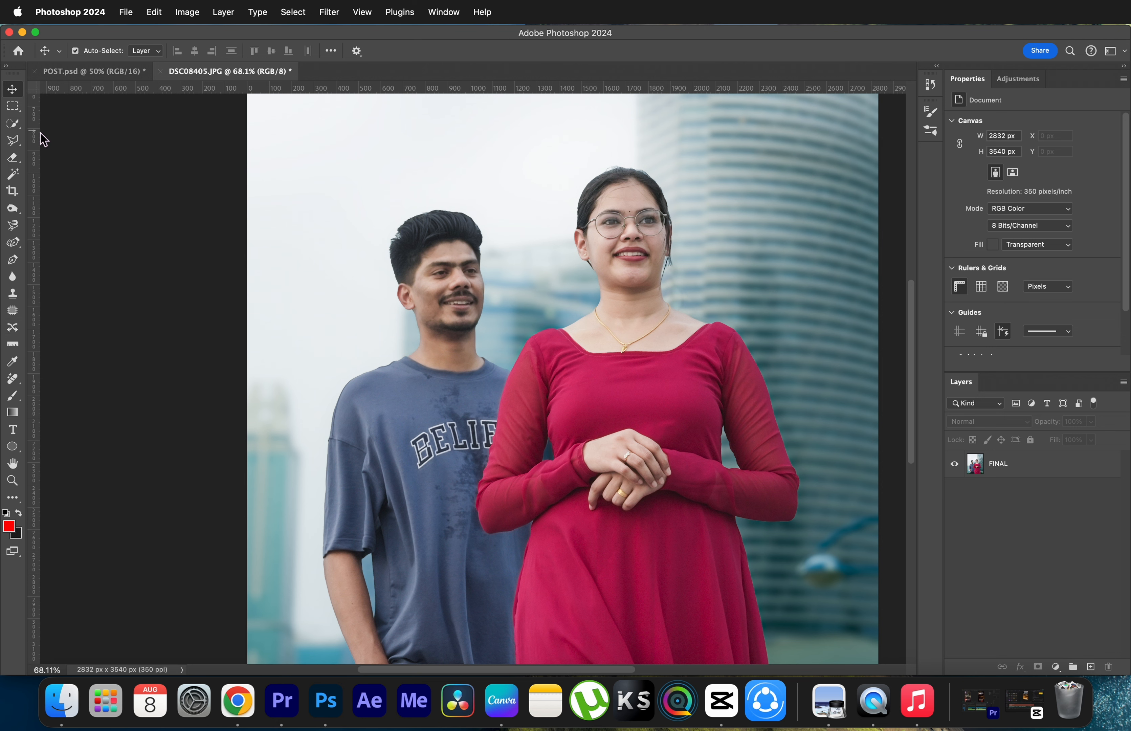
left_click(14, 141)
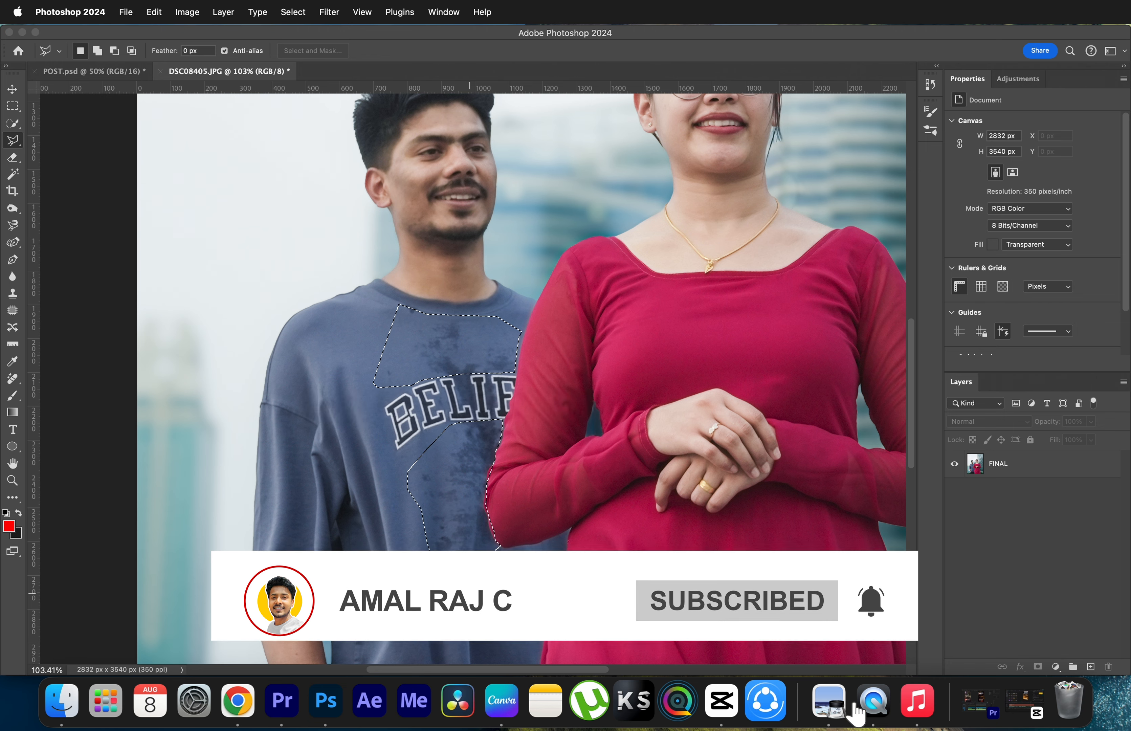
left_click(591, 595)
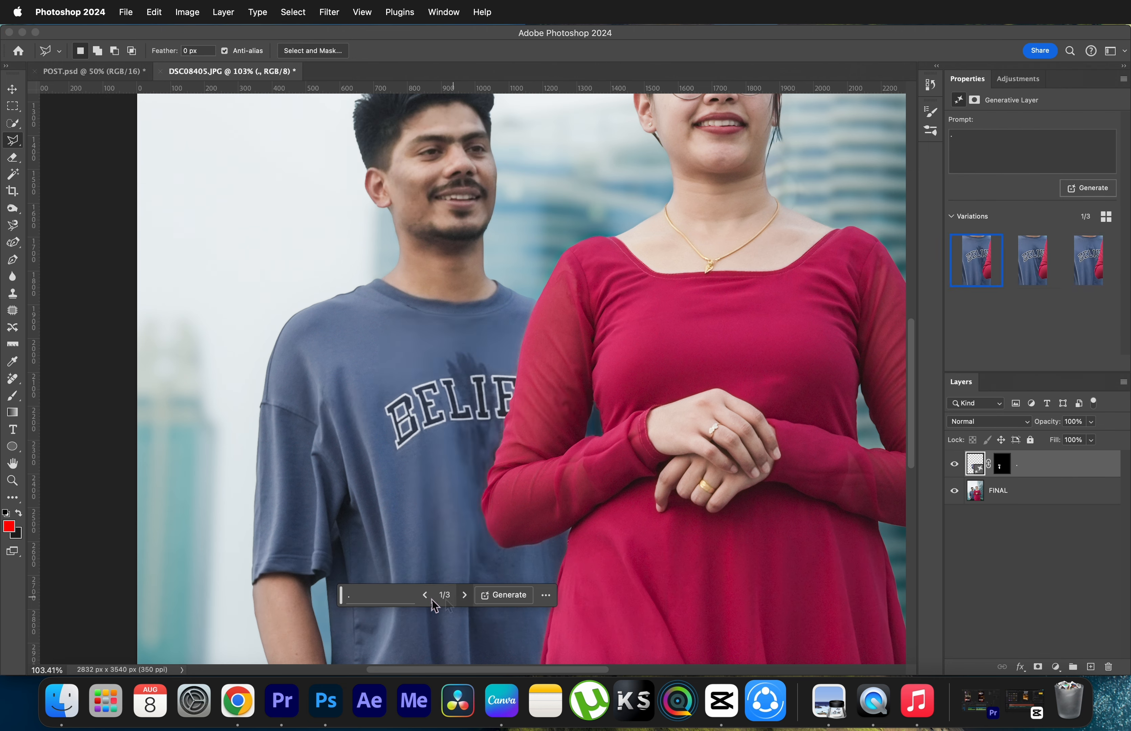
Step: Undo the generative fill and add the stained gap between the letters L and I to the shirt selection
key("super+z")
scroll(464, 408, "up", 8)
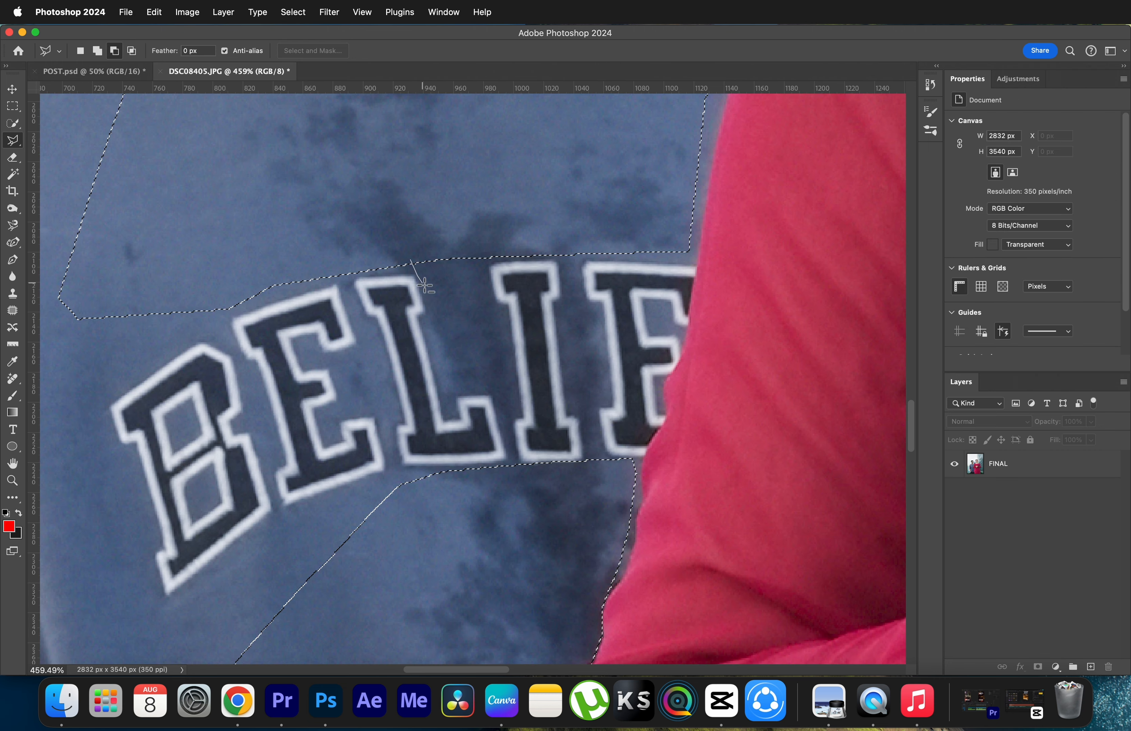
left_click(413, 268)
key("Escape")
key("super+z")
left_click(415, 268, "shift")
left_click(486, 261)
left_click(490, 301)
left_click(504, 307)
left_click(521, 409)
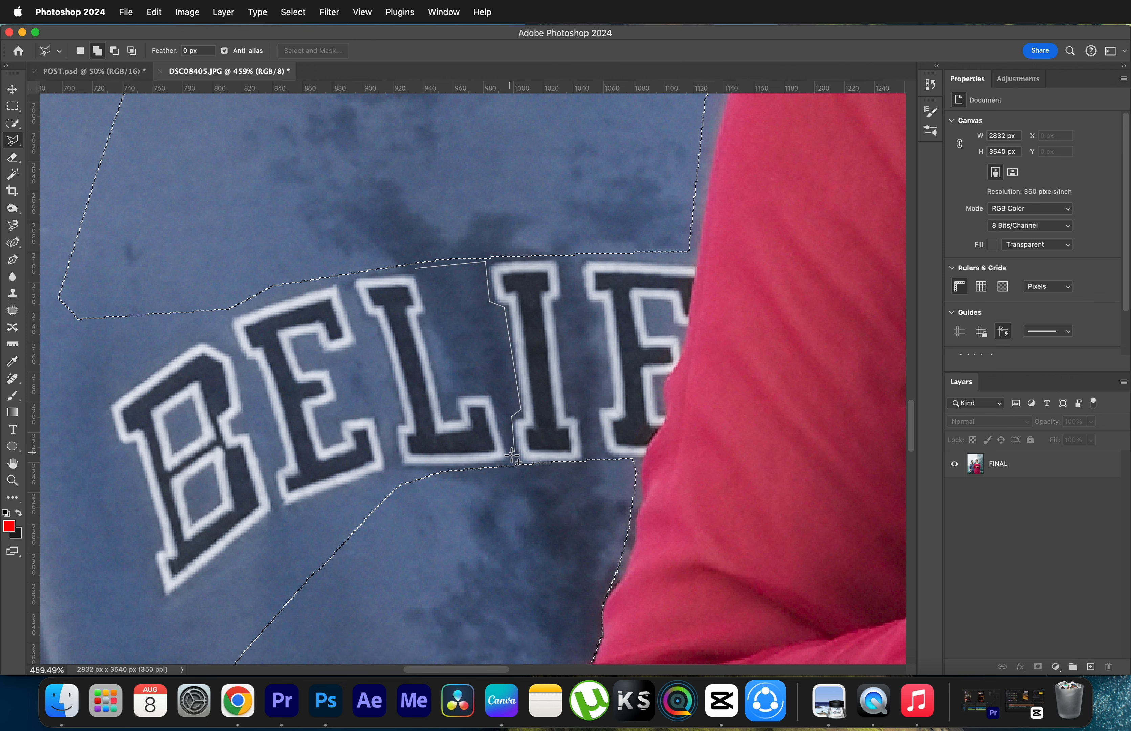
double_click(428, 288)
Step: Run Generative Fill on the extended shirt selection with the prompt "." to replace the stains
key("super+0")
left_click(400, 503)
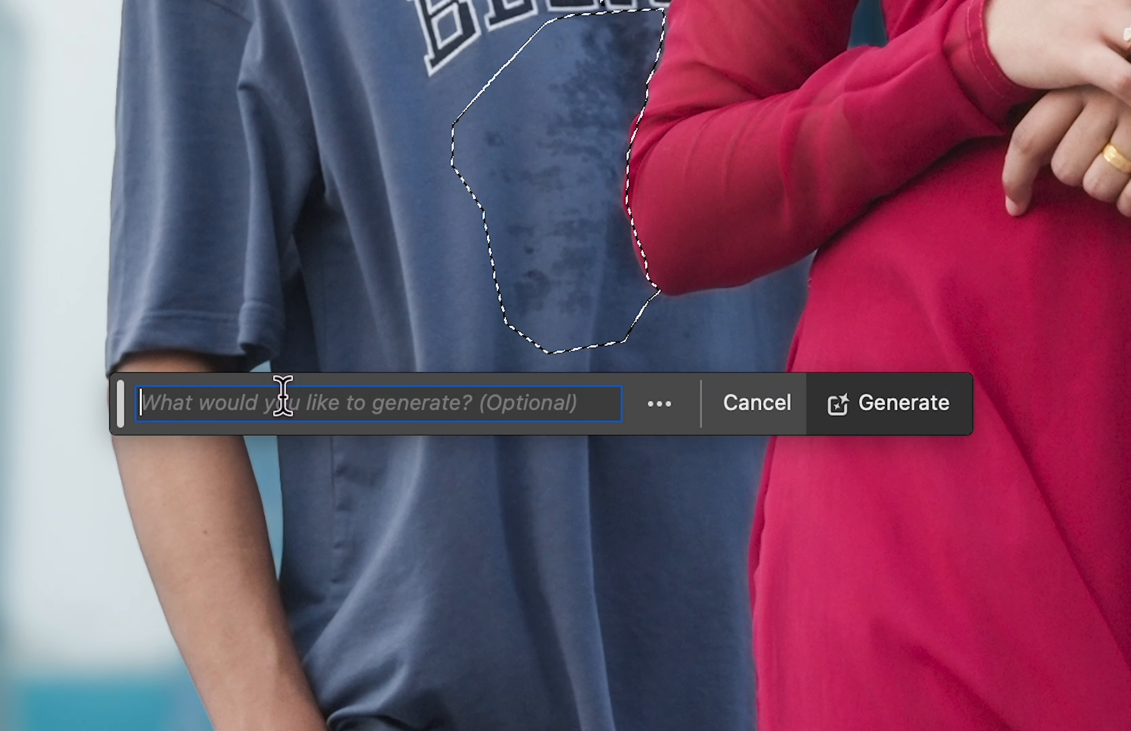
type(".")
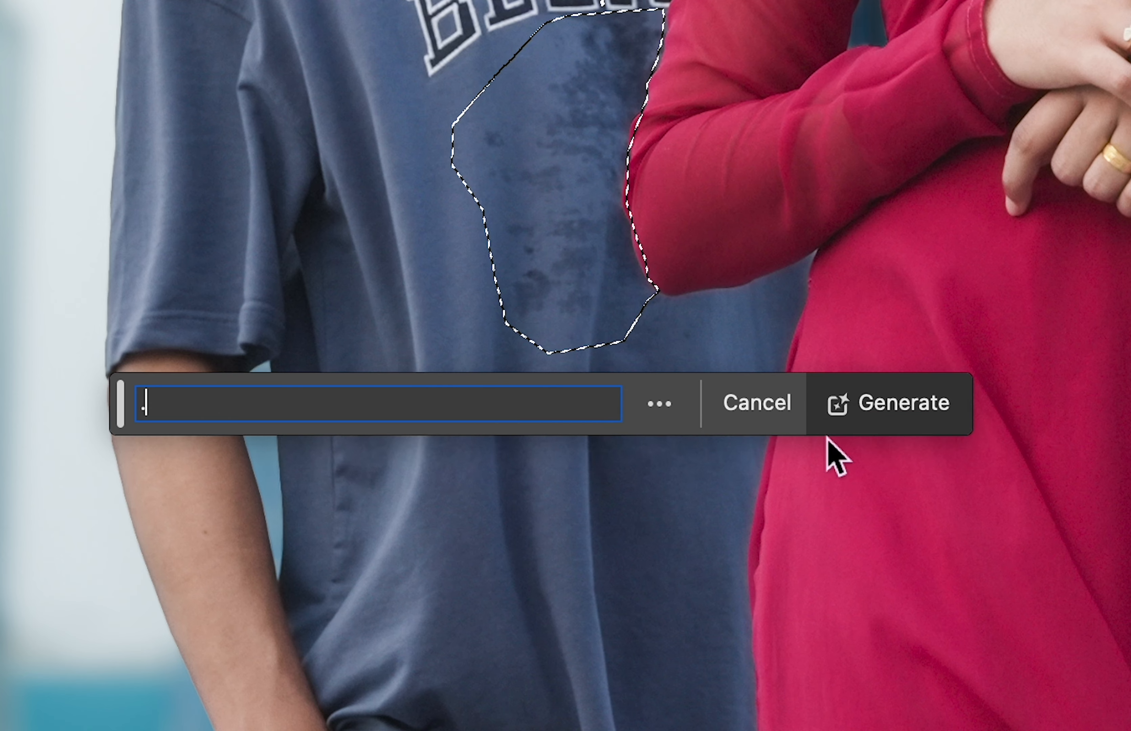
left_click(906, 403)
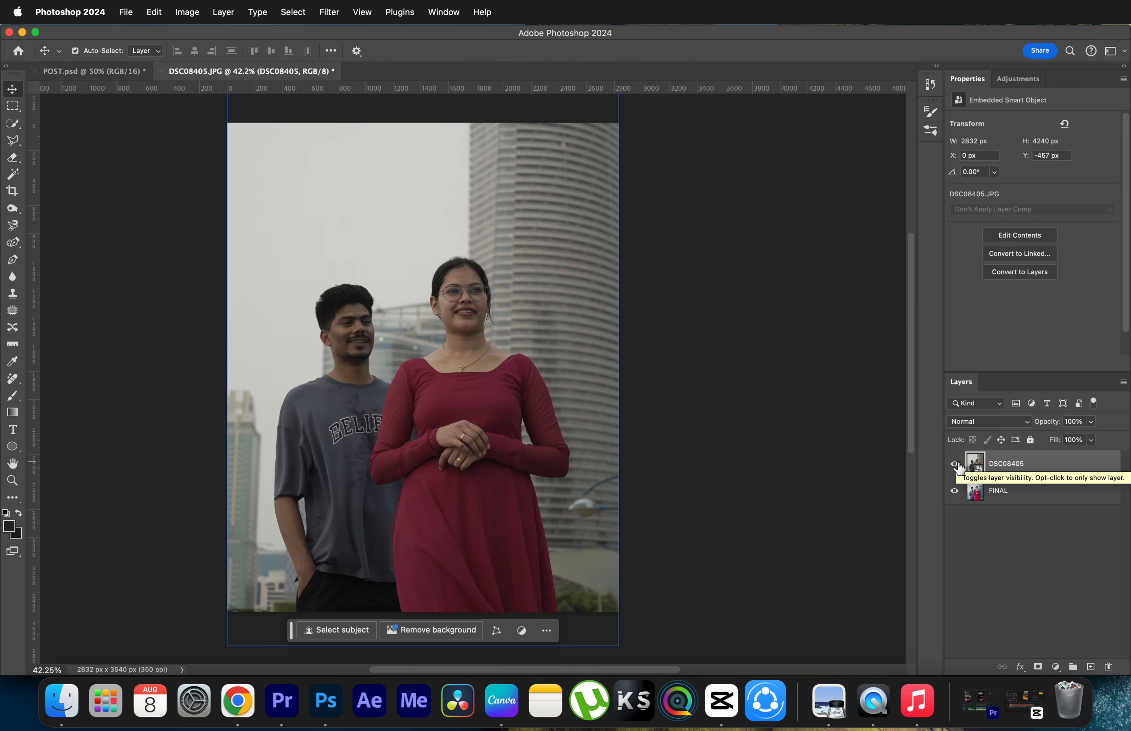
Step: Hide the original DSC08405 layer to compare it with the edited FINAL layer
left_click(954, 464)
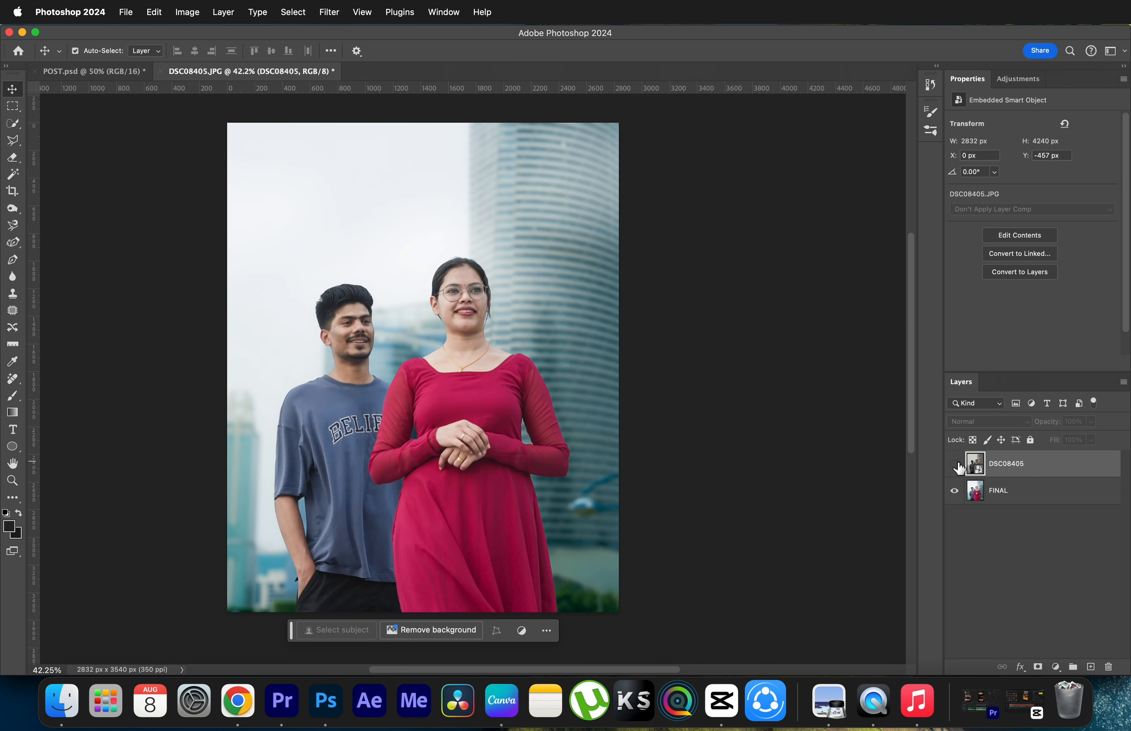